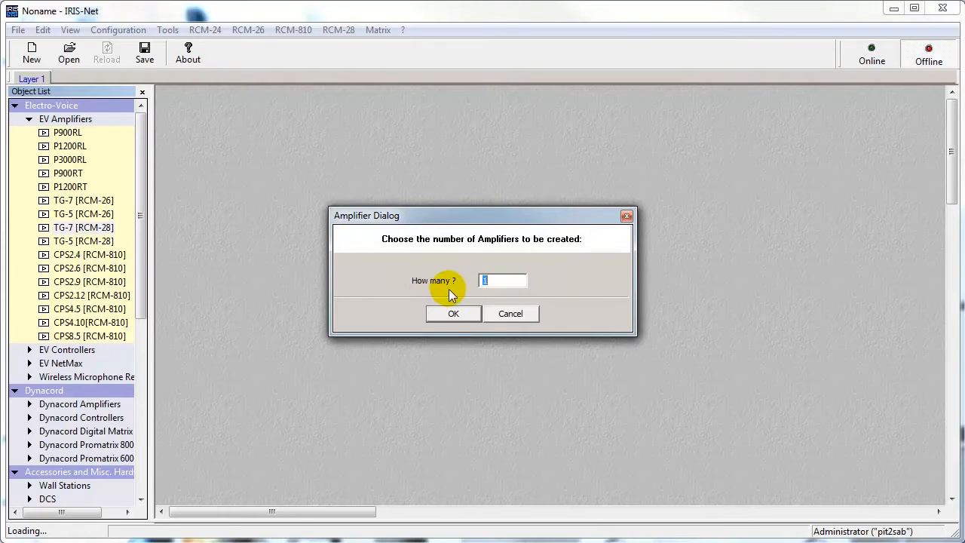
Step: Create five TG-7 [RCM-28] amplifiers in the workspace
left_click_drag(508, 279, 478, 280)
type("5")
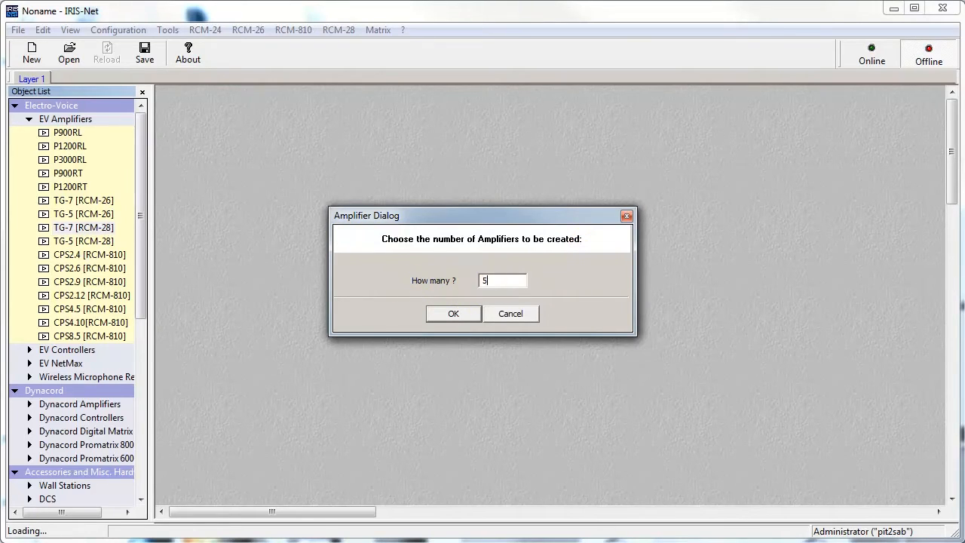
left_click(454, 313)
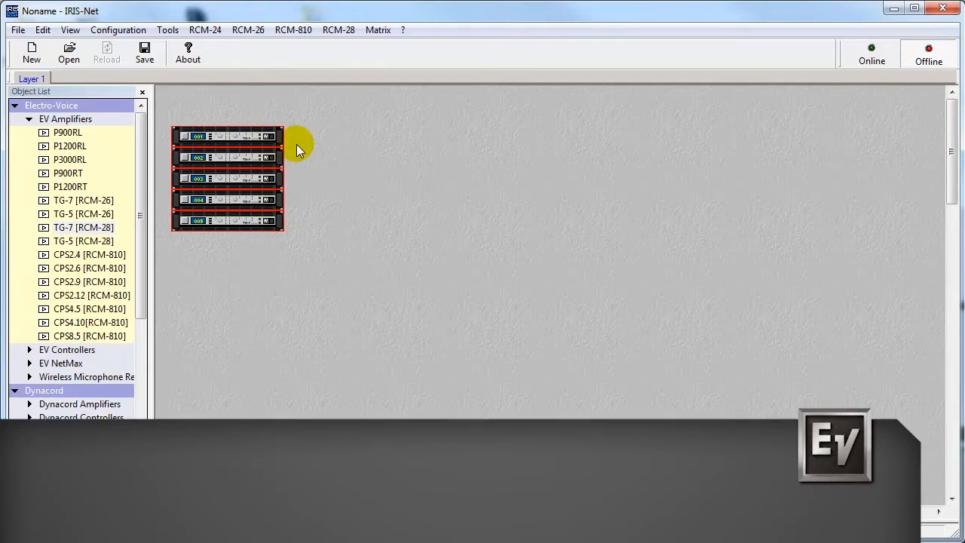
Step: Open the first amplifier's user panel and its Setup & Control dialog, and arrange both windows side by side
double_click(257, 137)
left_click_drag(92, 9, 140, 107)
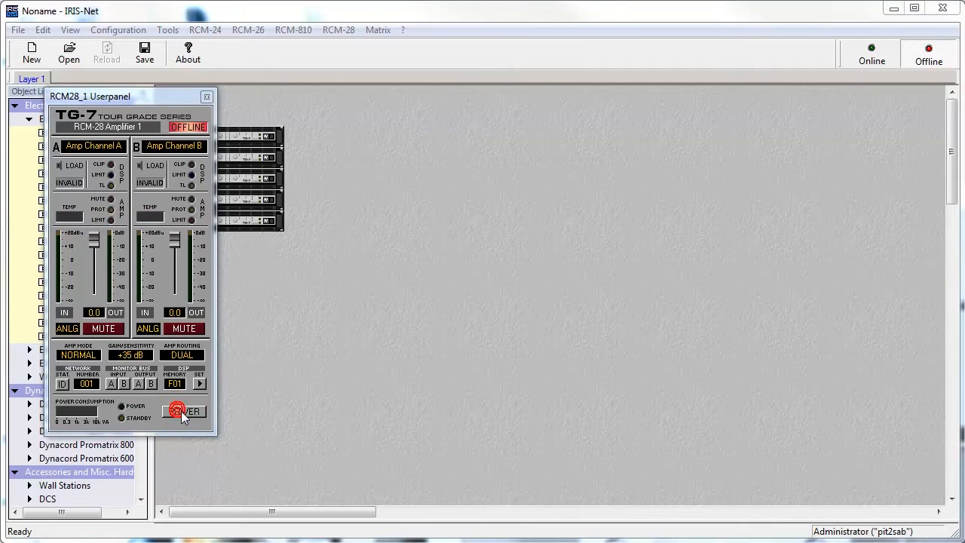
left_click(94, 241)
left_click(105, 329)
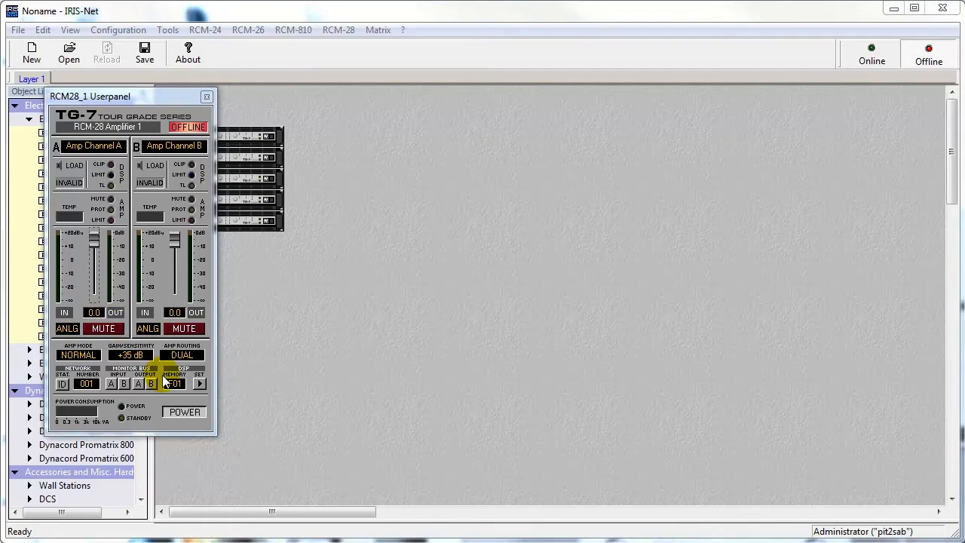
left_click(201, 383)
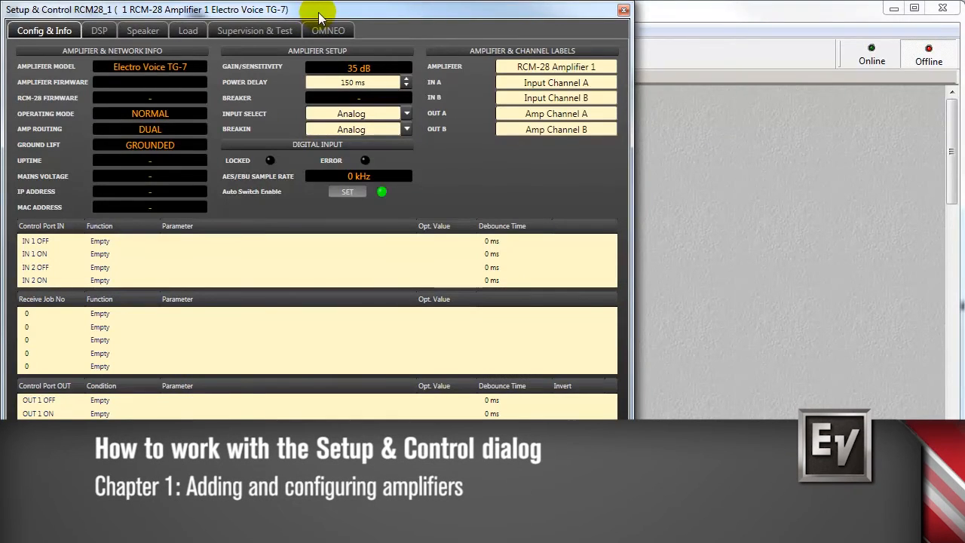
left_click_drag(331, 15, 593, 18)
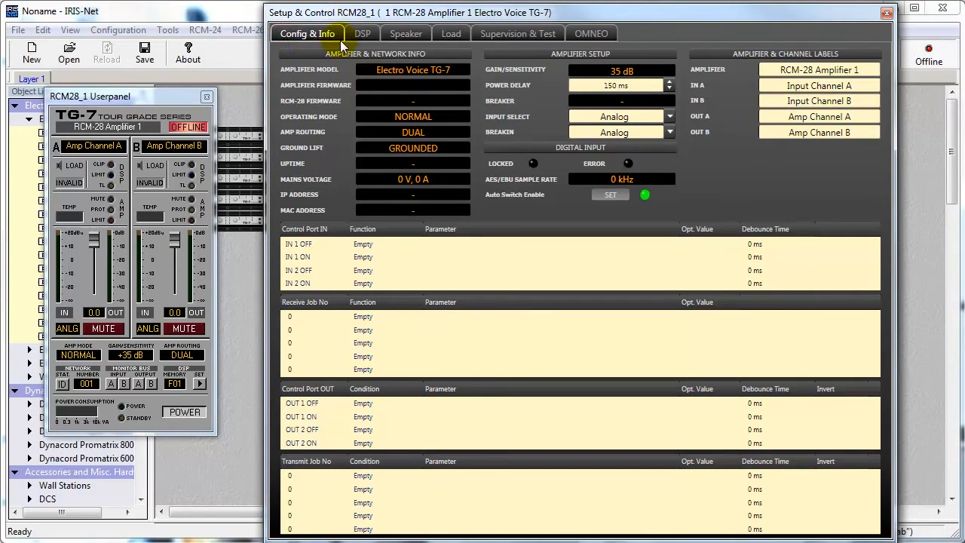
Step: Inspect the editable power delay and the amplifier, input and output label fields in the amplifier configuration
left_click(629, 85)
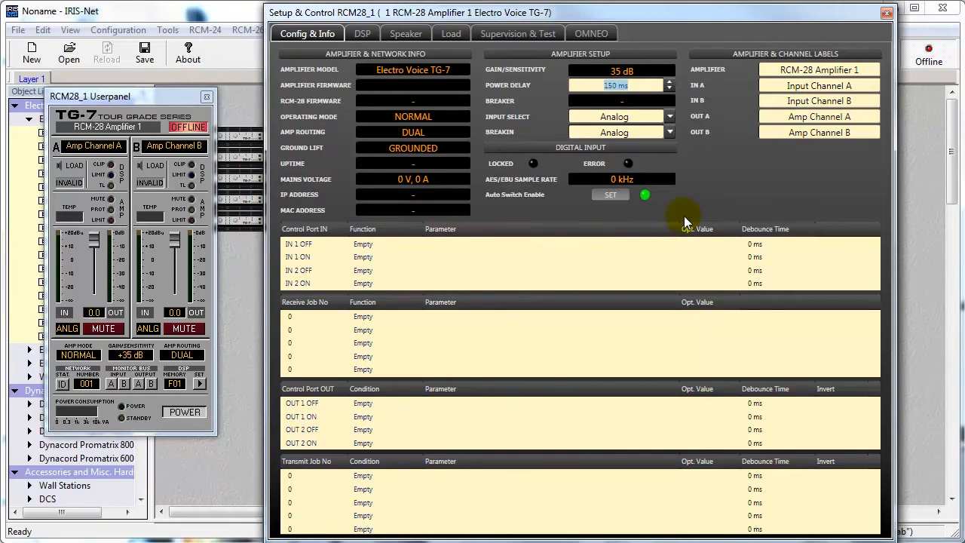
left_click(836, 71)
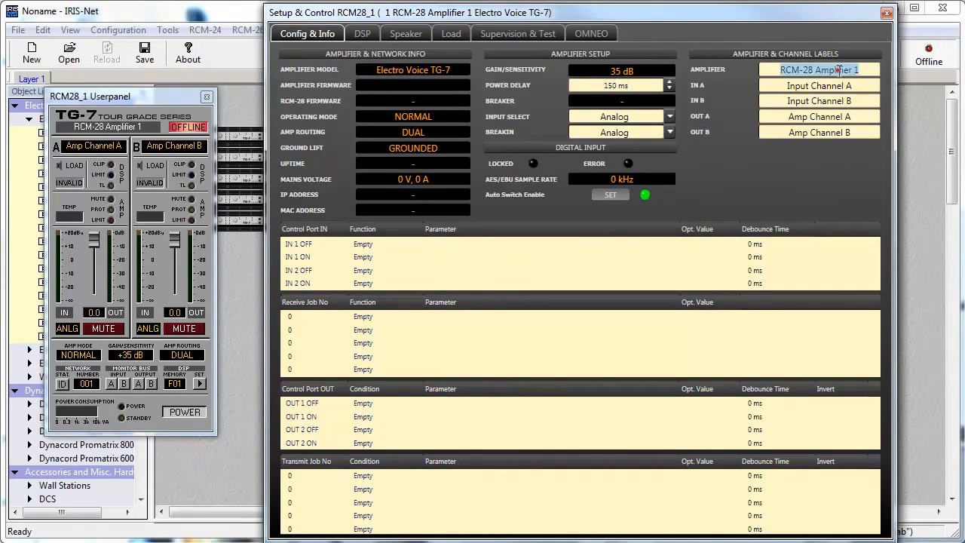
left_click(839, 85)
left_click(837, 100)
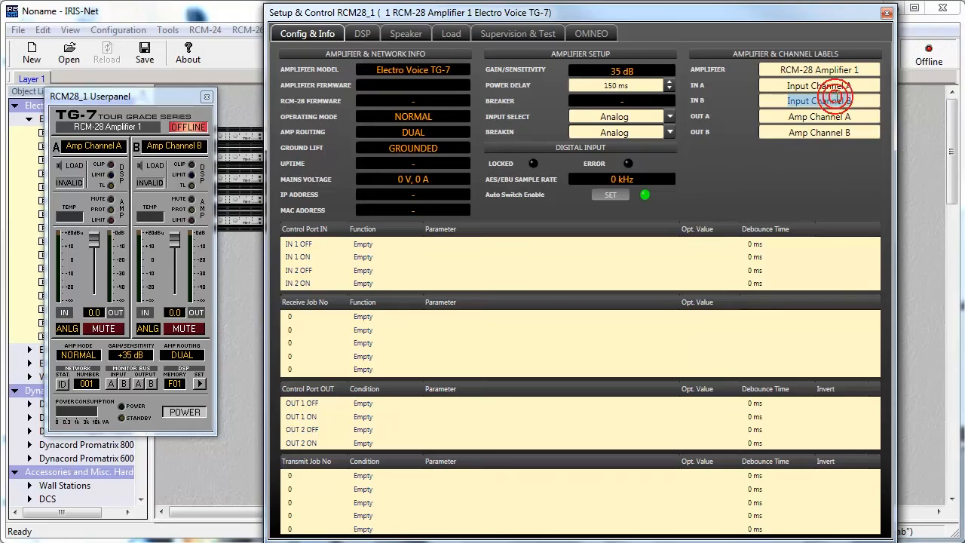
left_click(836, 116)
left_click(835, 132)
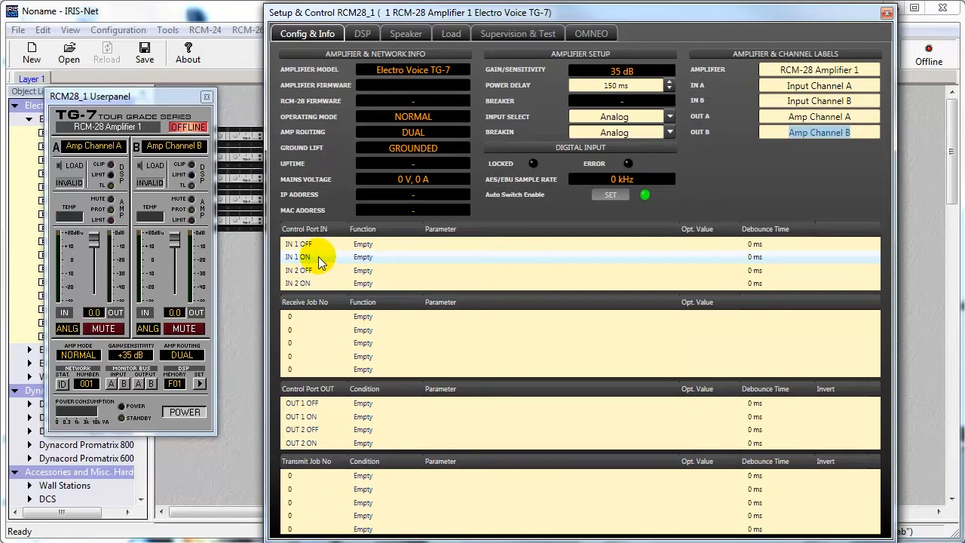
Step: Assign the Power function to control port IN 1, with parameter on for IN 1 ON and off for IN 1 OFF
left_click(360, 257)
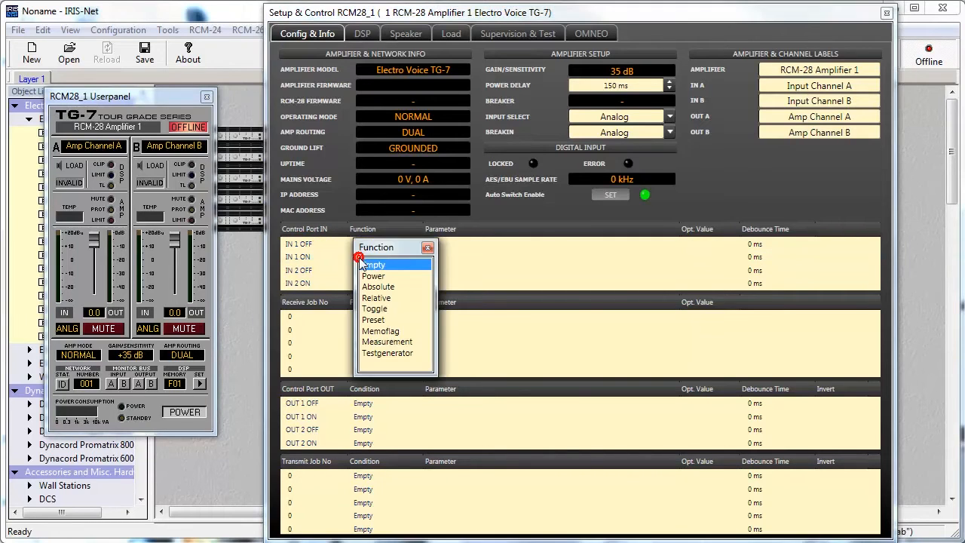
left_click(373, 276)
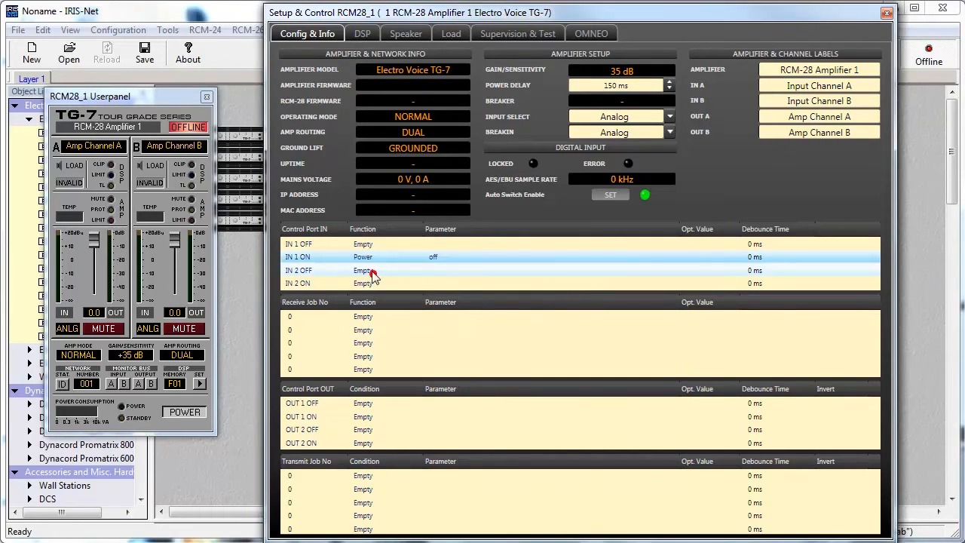
left_click(433, 256)
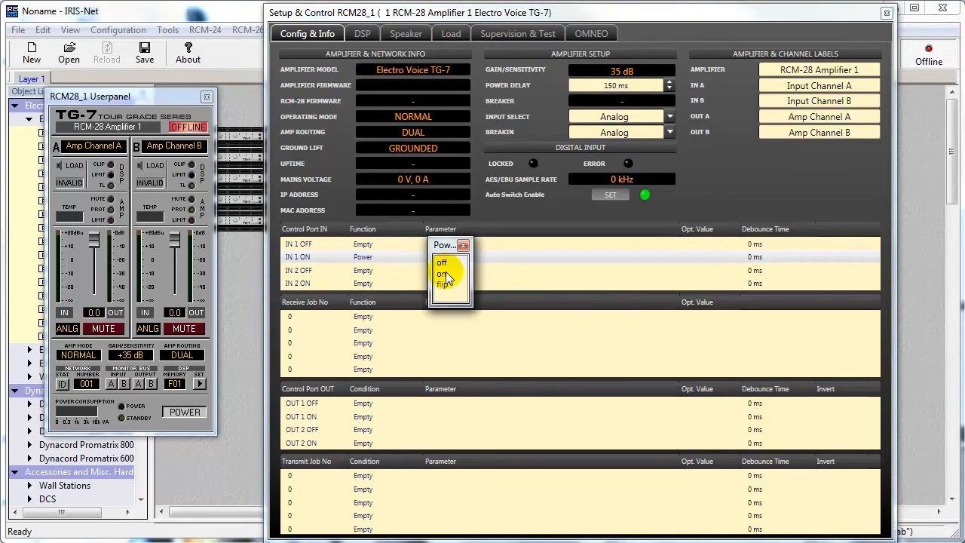
left_click(446, 272)
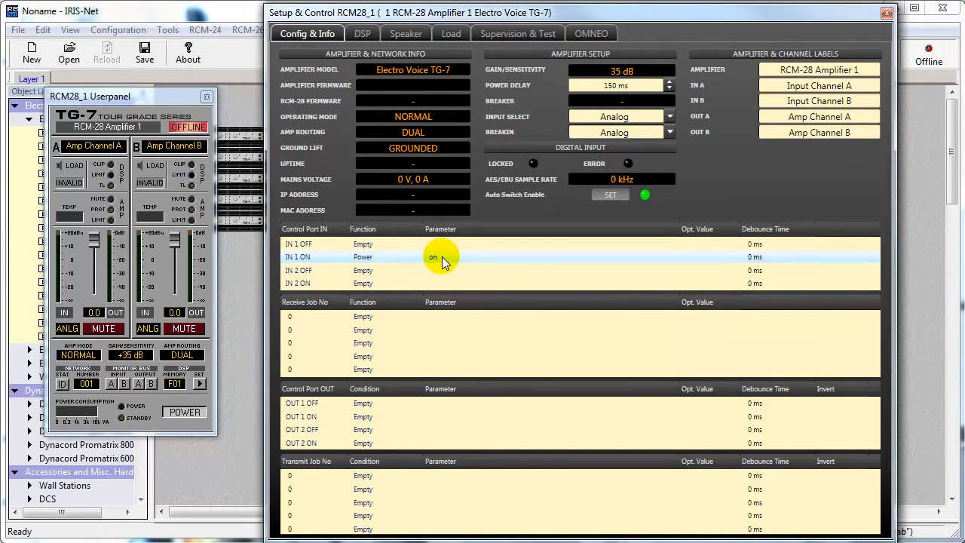
left_click(362, 246)
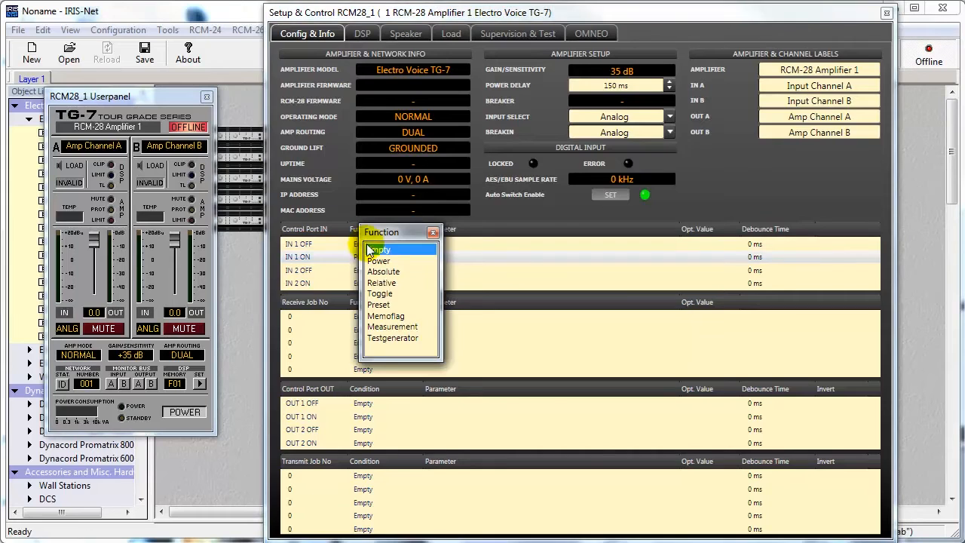
left_click(379, 260)
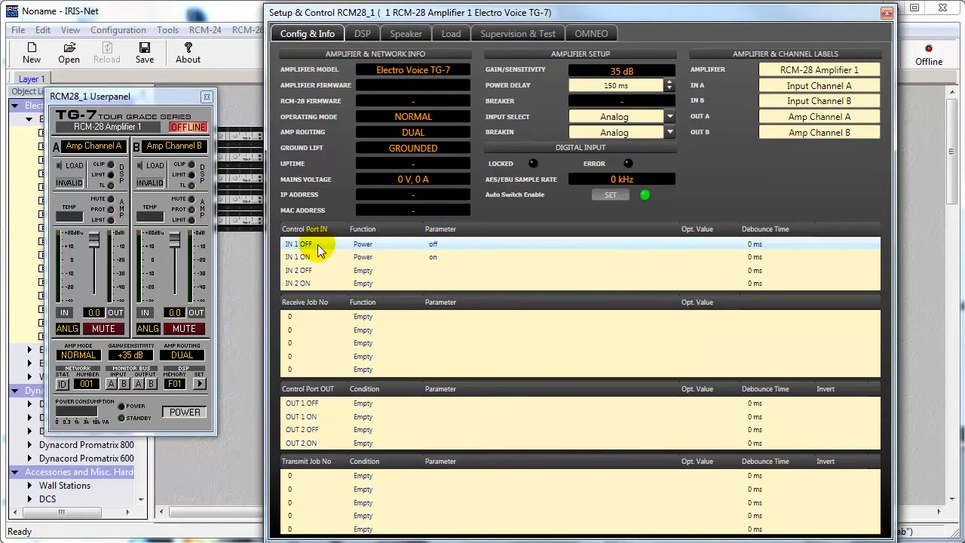
Step: Reset the functions of control ports IN 1 OFF and IN 1 ON to Empty
left_click(363, 246)
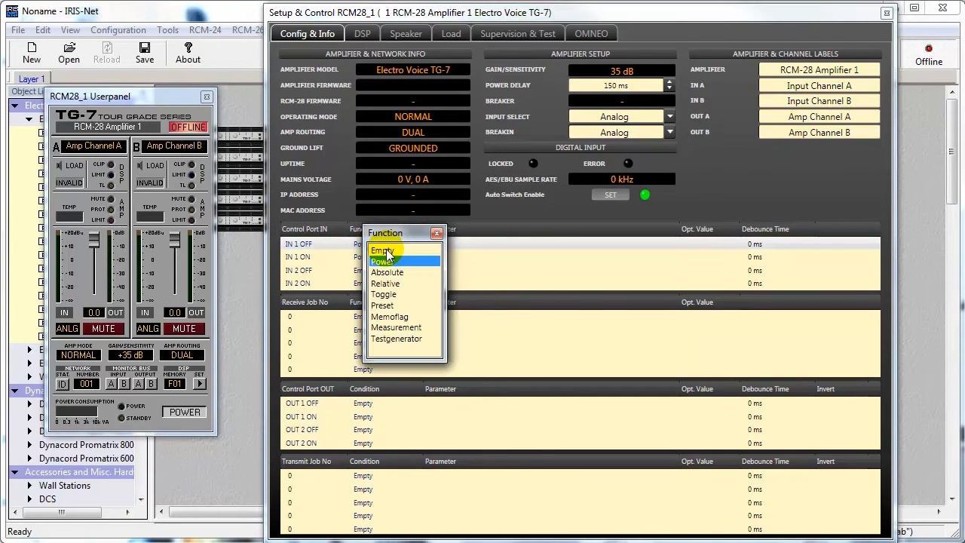
left_click(382, 251)
left_click(384, 259)
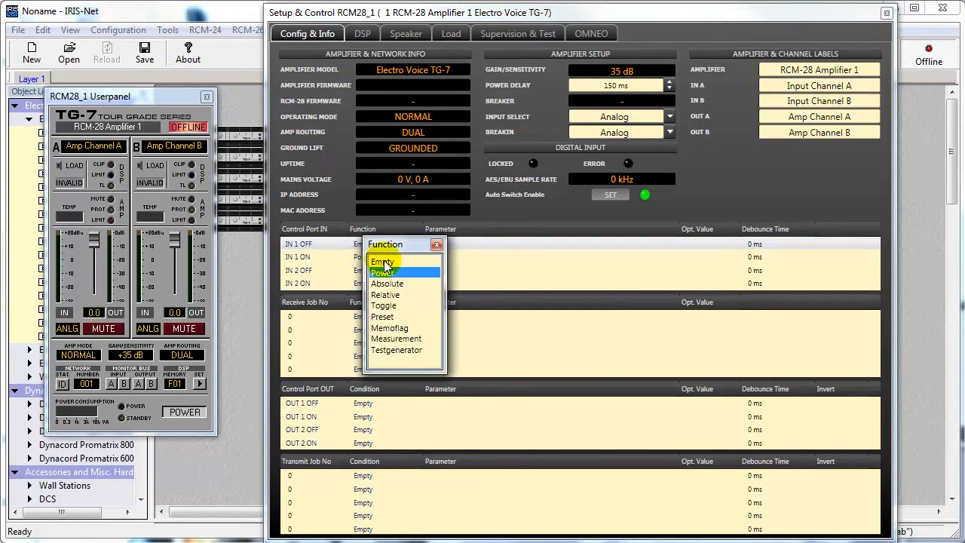
left_click(383, 261)
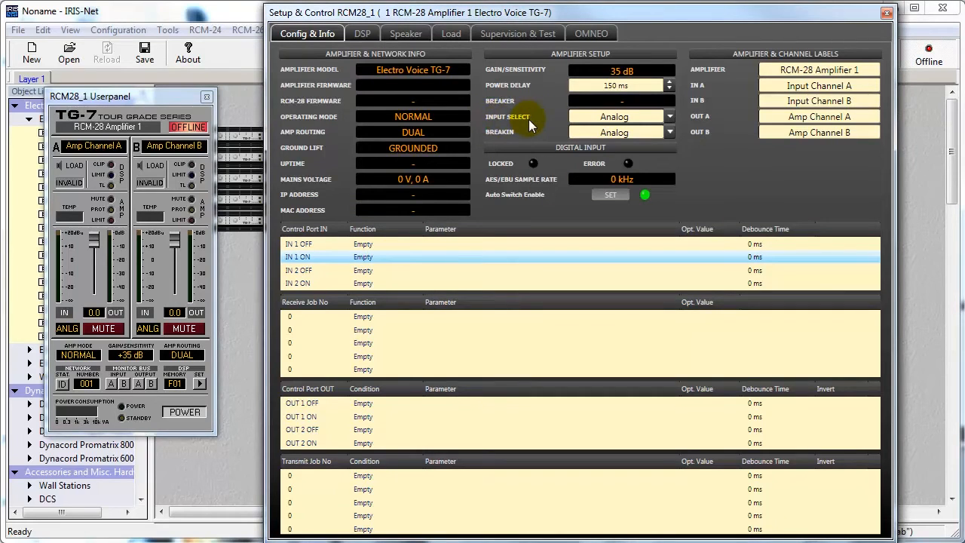
Step: Examine the available options for Input Select and Breakin in the amplifier setup without changing them
left_click(670, 118)
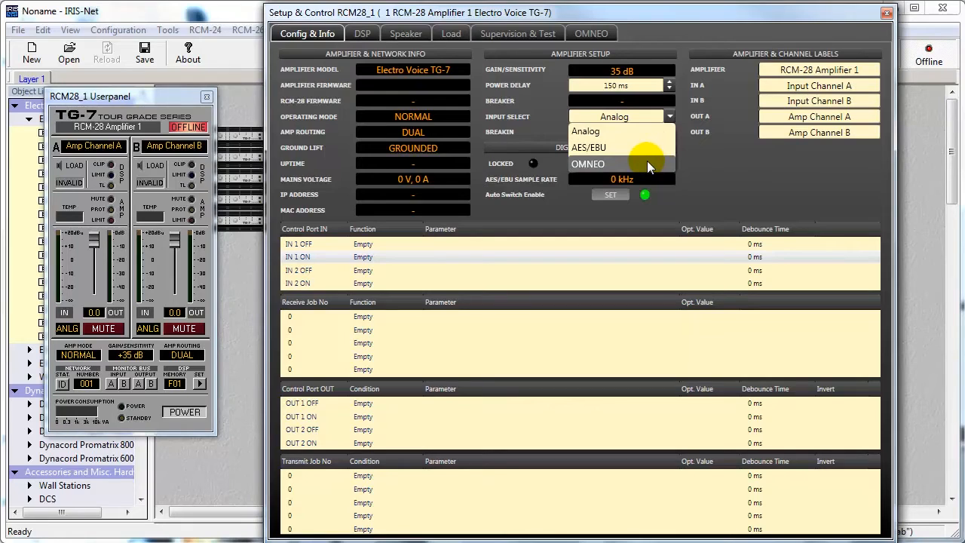
left_click(671, 120)
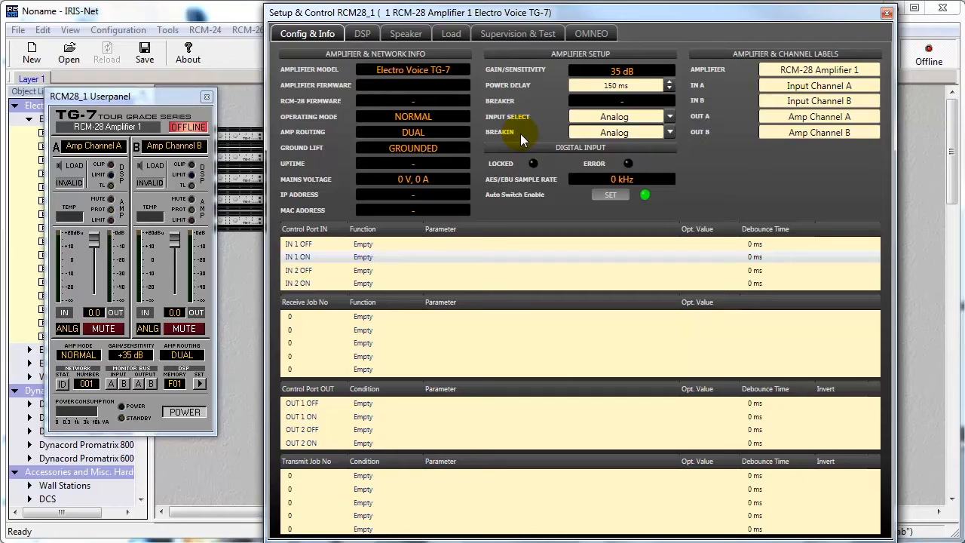
left_click(669, 132)
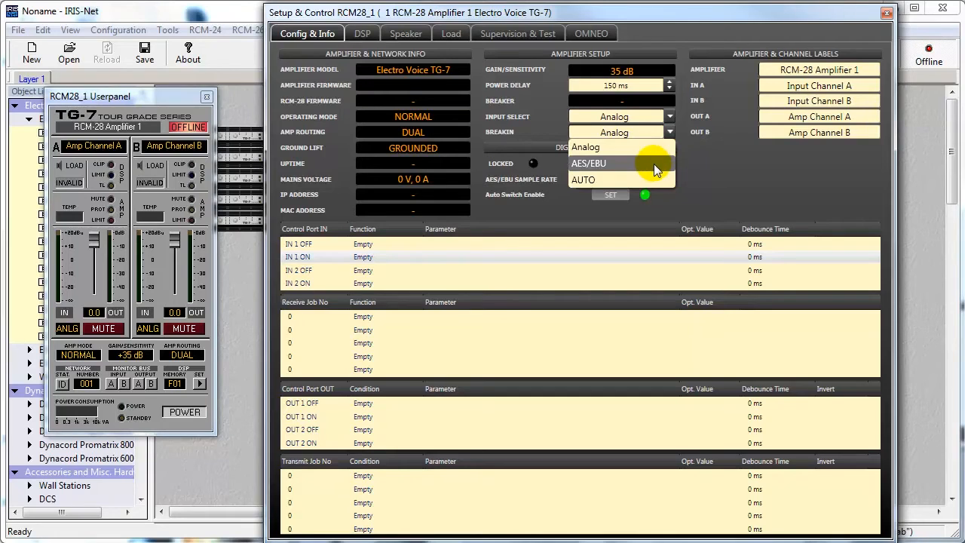
left_click(688, 171)
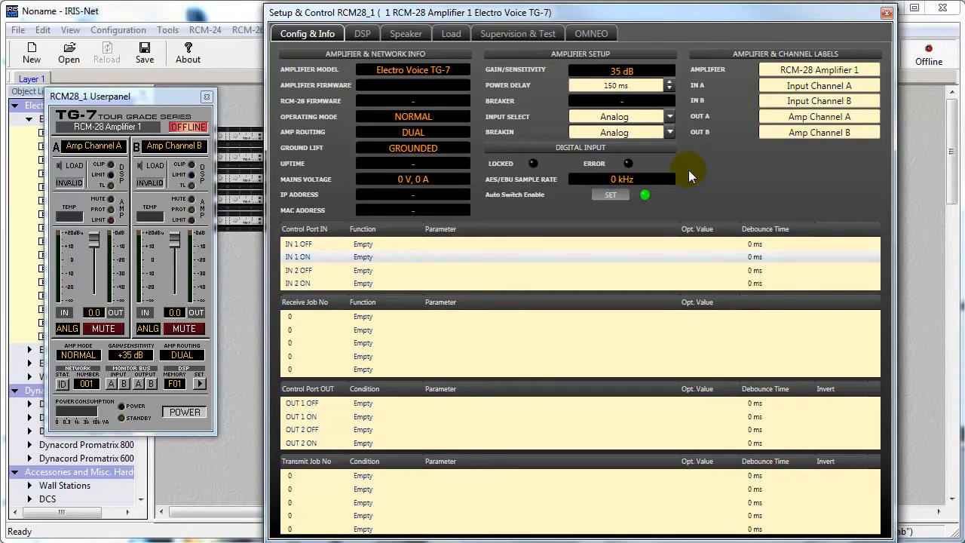
Step: Review the amplifier's DSP flow diagram, input EQ and delay, routing, and array EQ and delay
left_click(373, 36)
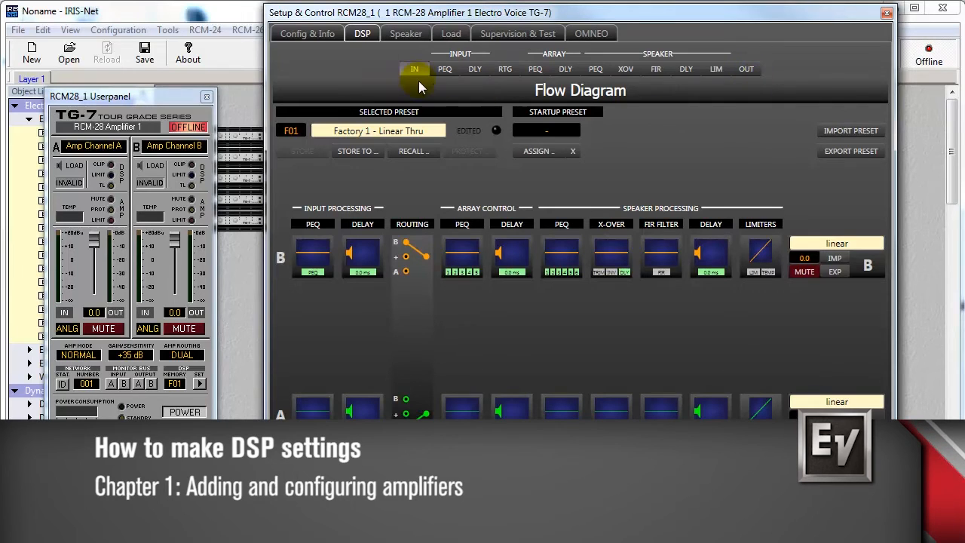
left_click(445, 69)
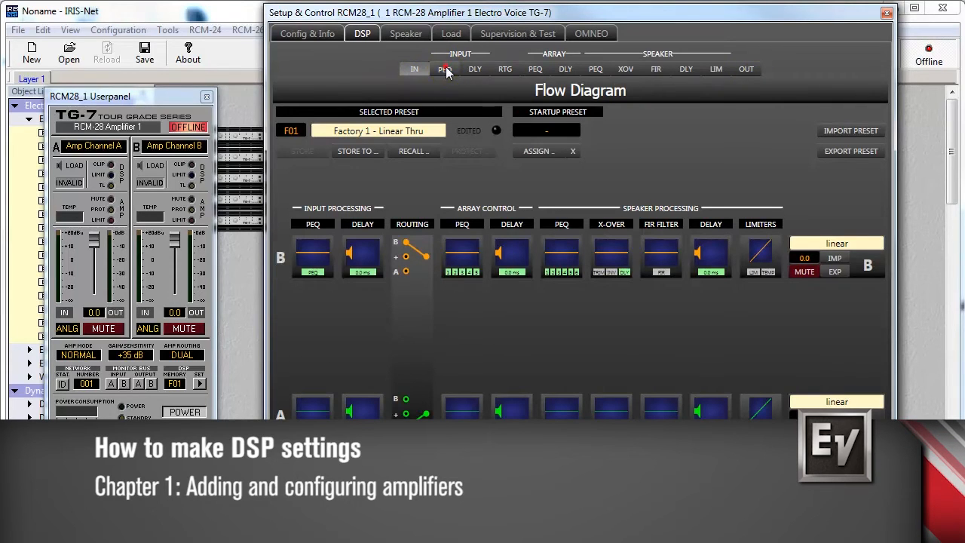
left_click(476, 69)
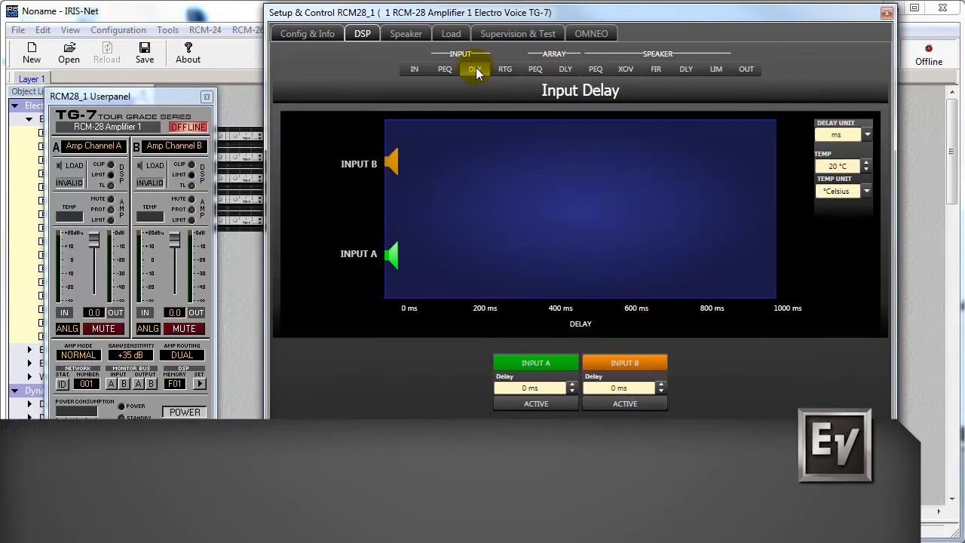
left_click(505, 70)
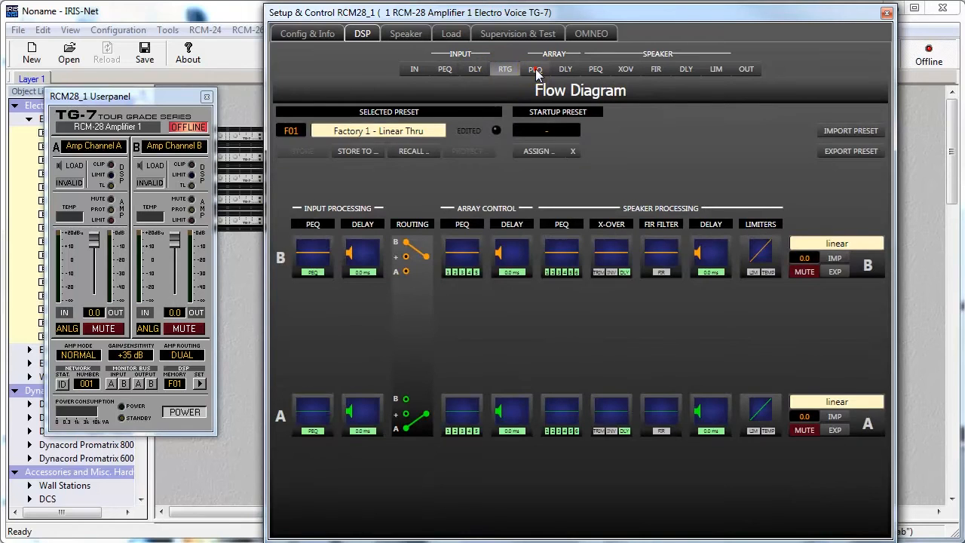
left_click(535, 70)
left_click(566, 69)
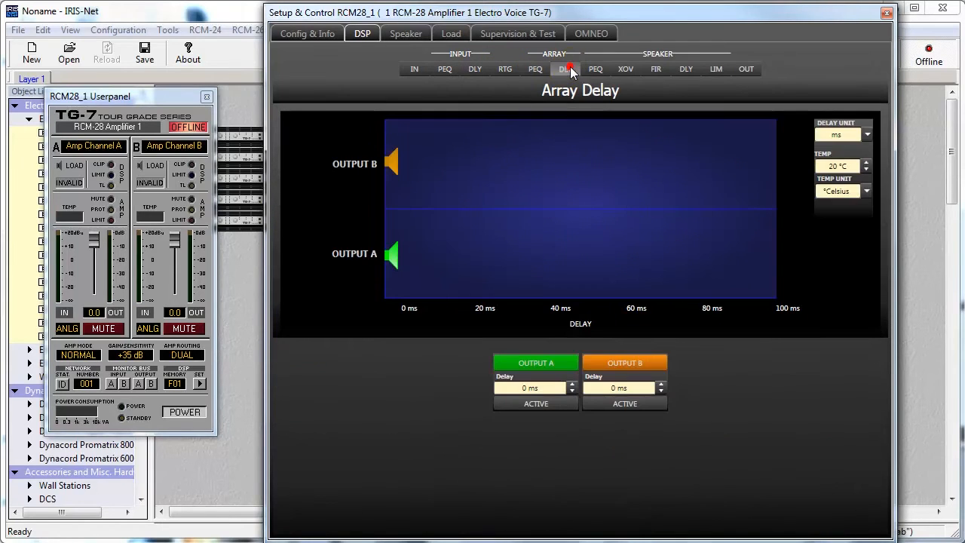
Step: Review the speaker processing pages for parametric EQ, X-Over, FIR, output delay and limiters
left_click(596, 68)
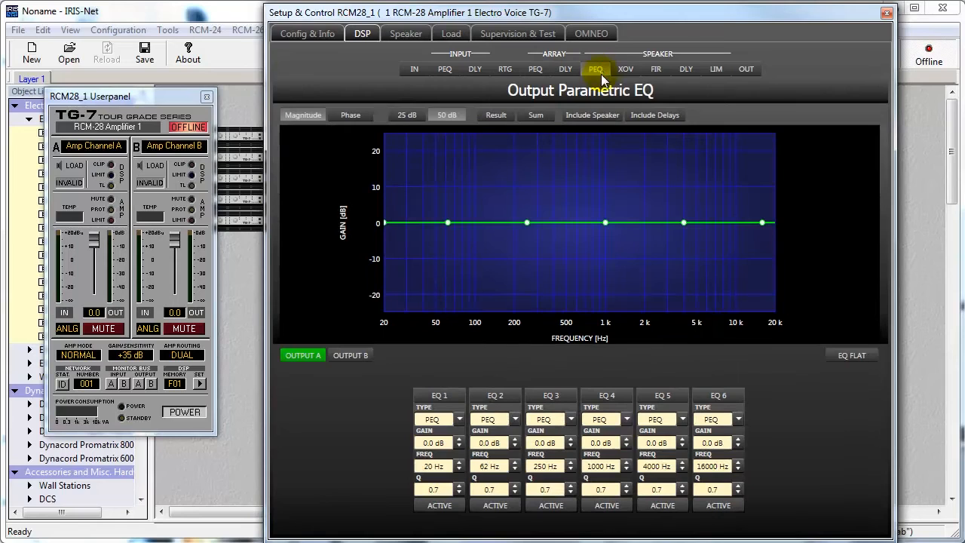
left_click(627, 69)
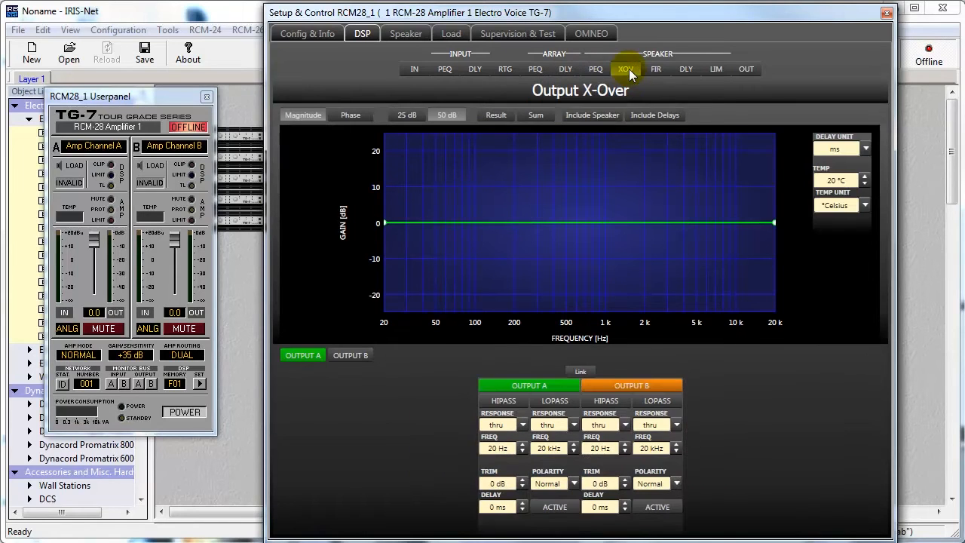
left_click(658, 70)
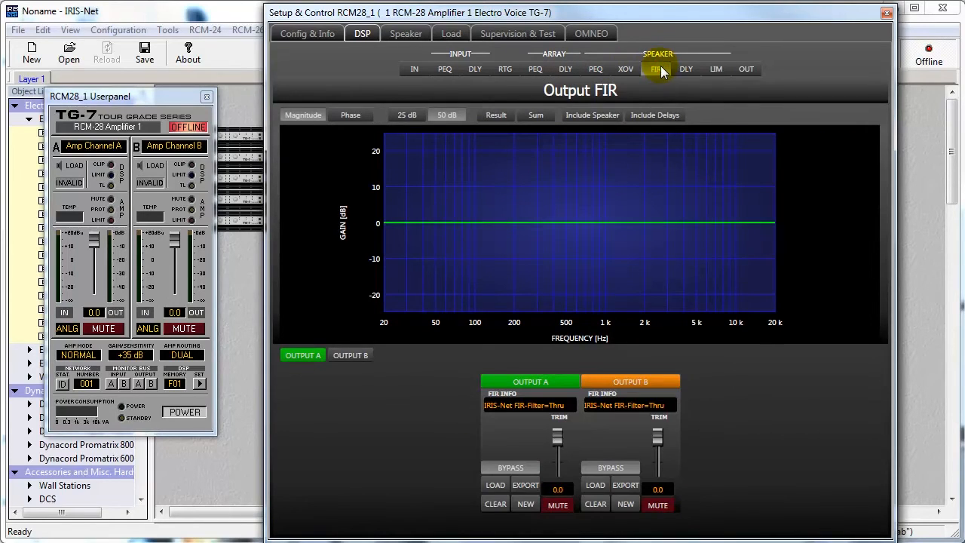
left_click(686, 70)
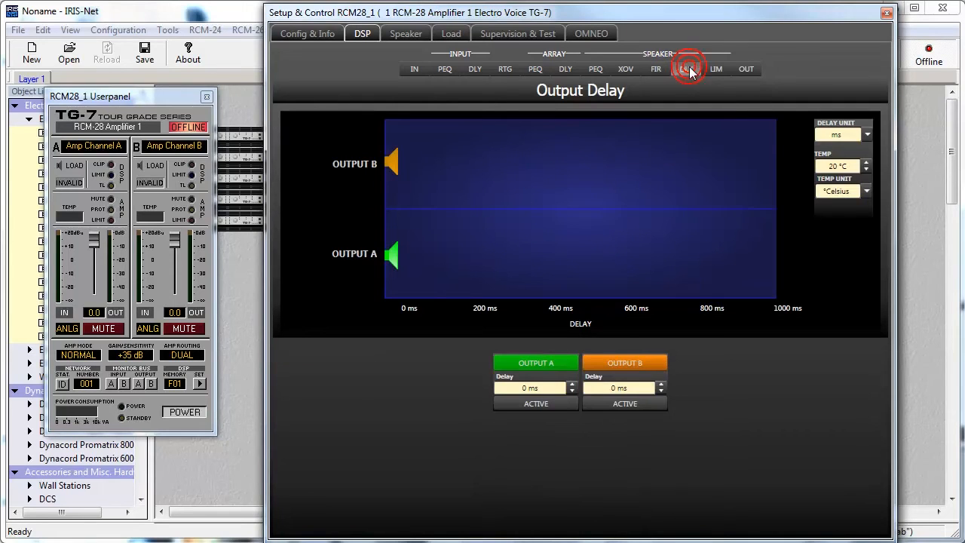
left_click(719, 69)
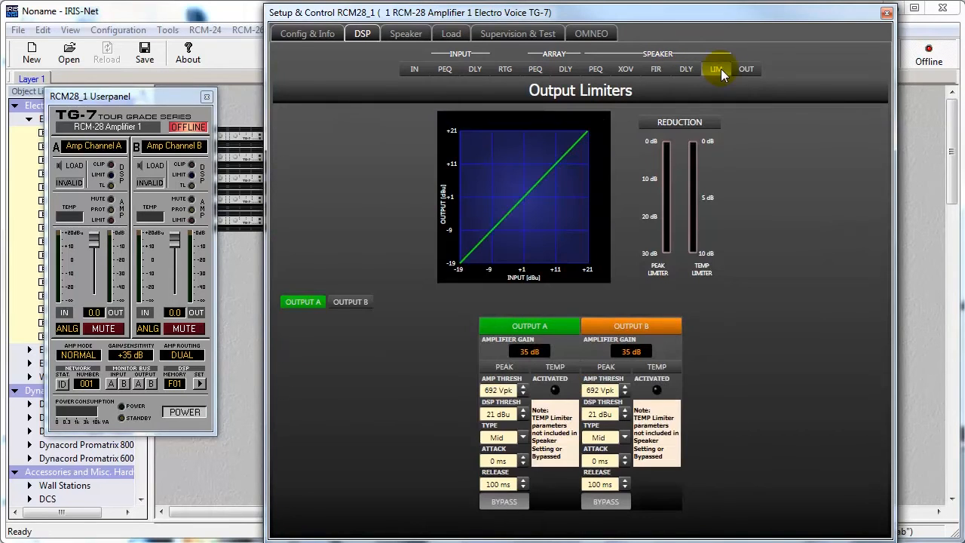
Step: Return to the DSP flow diagram and check the input, routing and output views
left_click(416, 68)
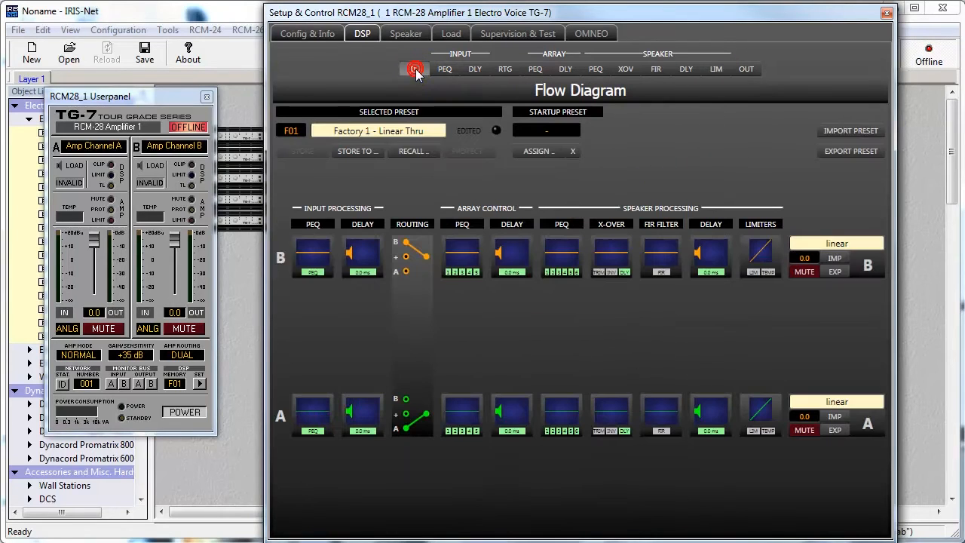
left_click(507, 69)
left_click(744, 70)
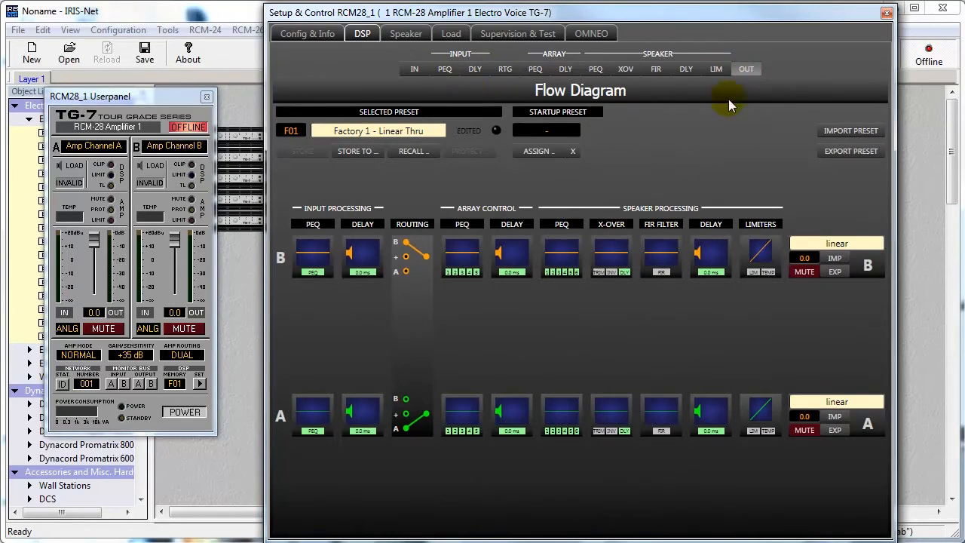
Step: Examine the parametric EQ of Input A and the filter types offered for EQ 1 without changing the type
left_click(411, 69)
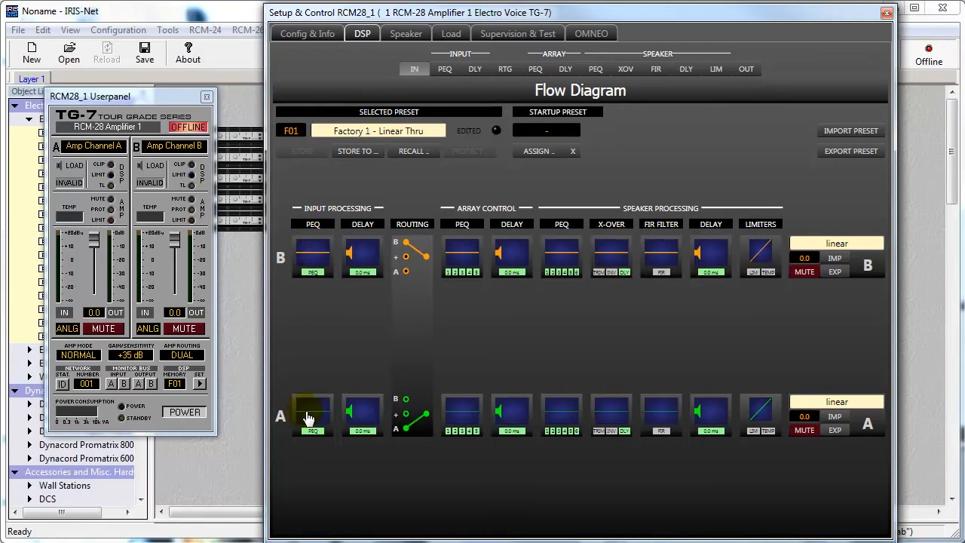
left_click(312, 258)
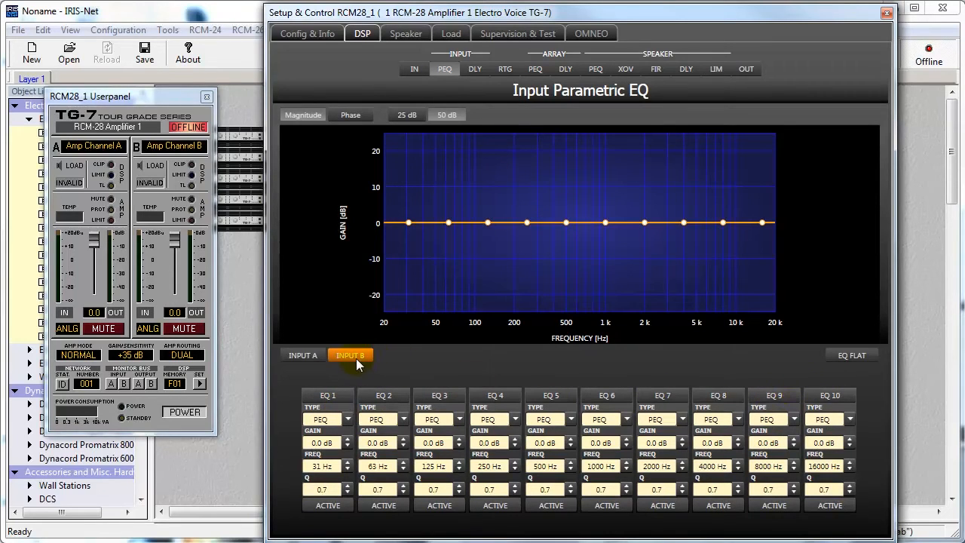
left_click(301, 353)
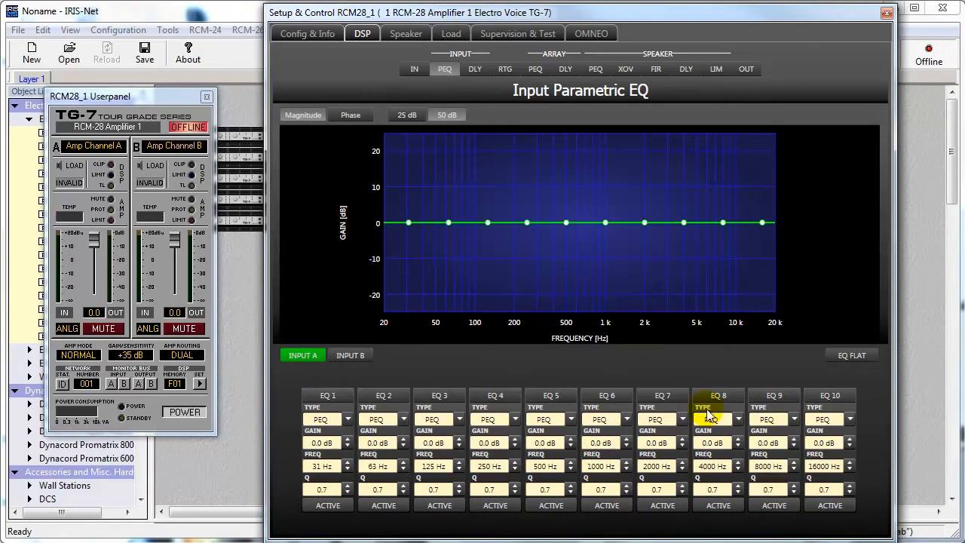
left_click(346, 420)
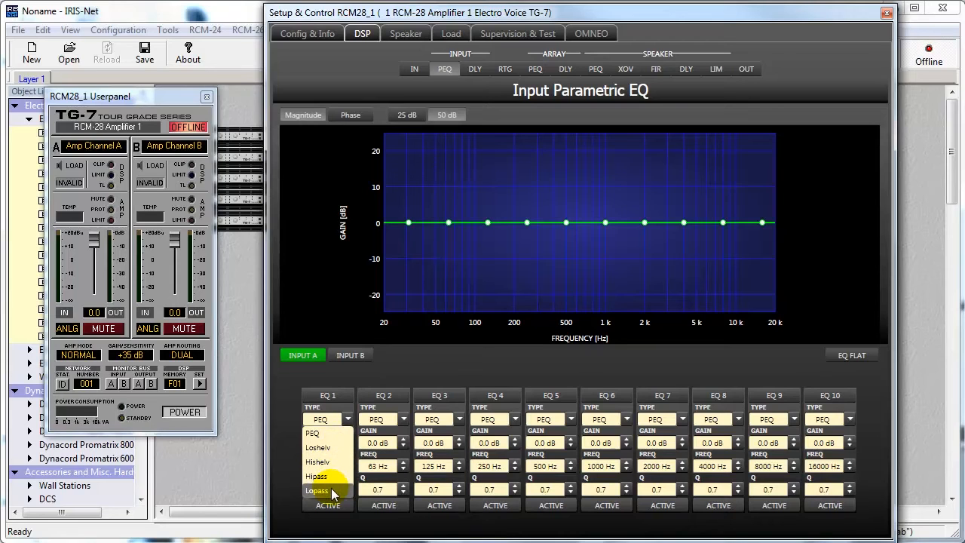
left_click(349, 421)
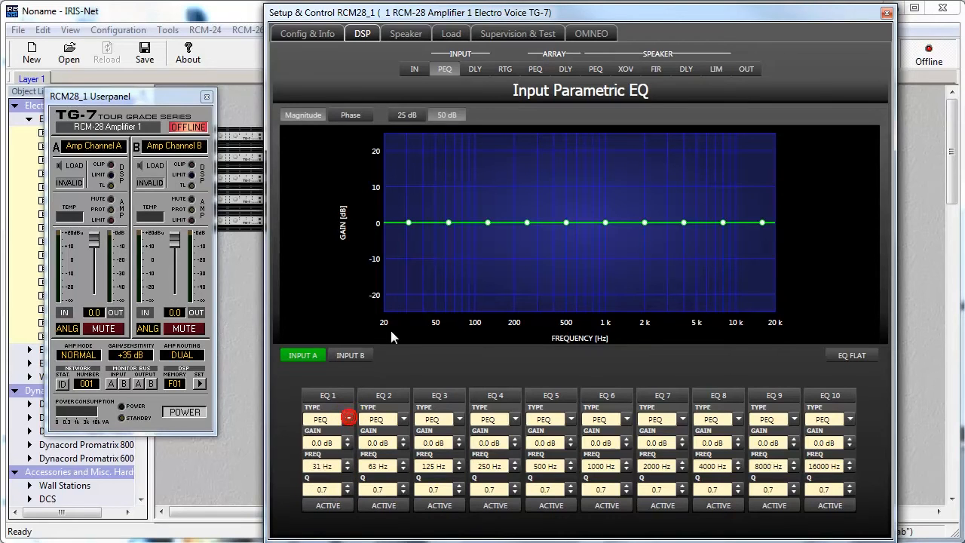
Step: Raise EQ 1 of Input A to about 4.6 dB at 31 Hz on the response curve and vary its Q
left_click(408, 224)
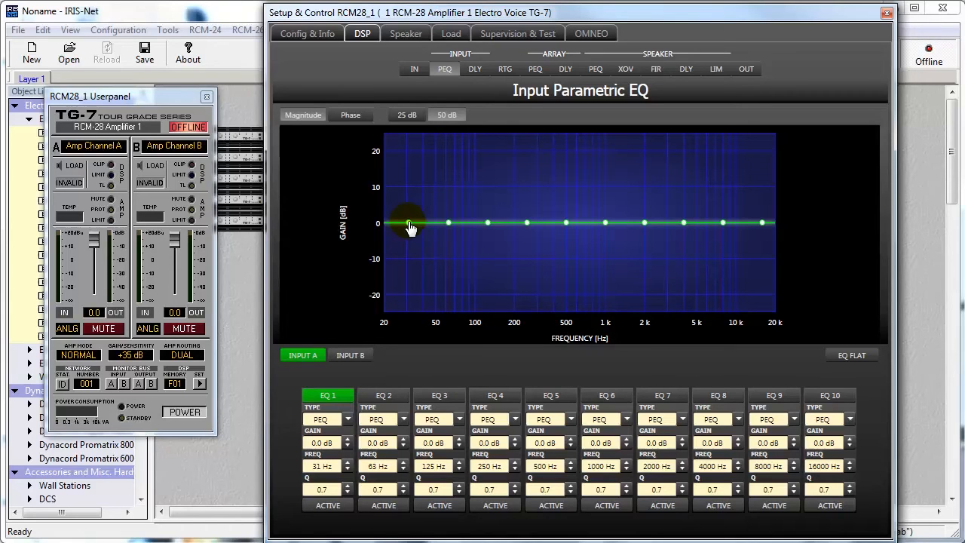
mouse_move(408, 224)
left_mouse_down()
mouse_move(405, 209)
mouse_move(433, 209)
mouse_move(410, 228)
mouse_move(411, 214)
left_mouse_up()
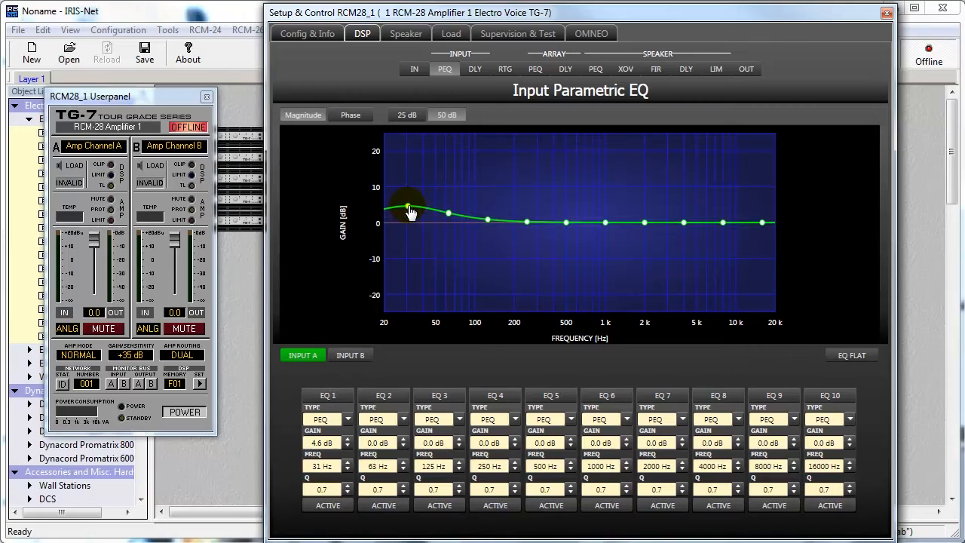
scroll(413, 203, "up", 10)
scroll(412, 205, "down", 10)
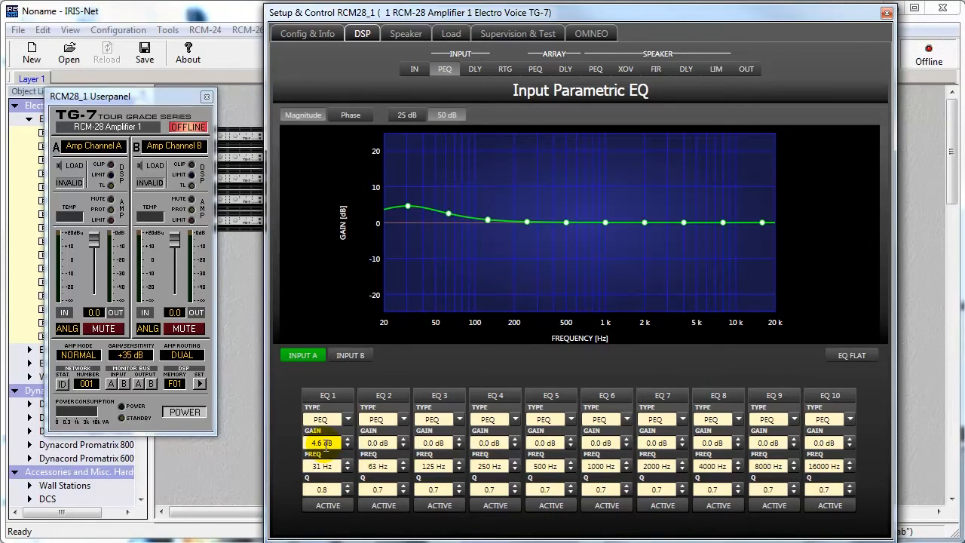
Step: Reset EQ 1 of Input A to a Q of 0.7 and a gain of 0 dB
left_click(348, 492)
left_click(330, 444)
type("0")
key("Return")
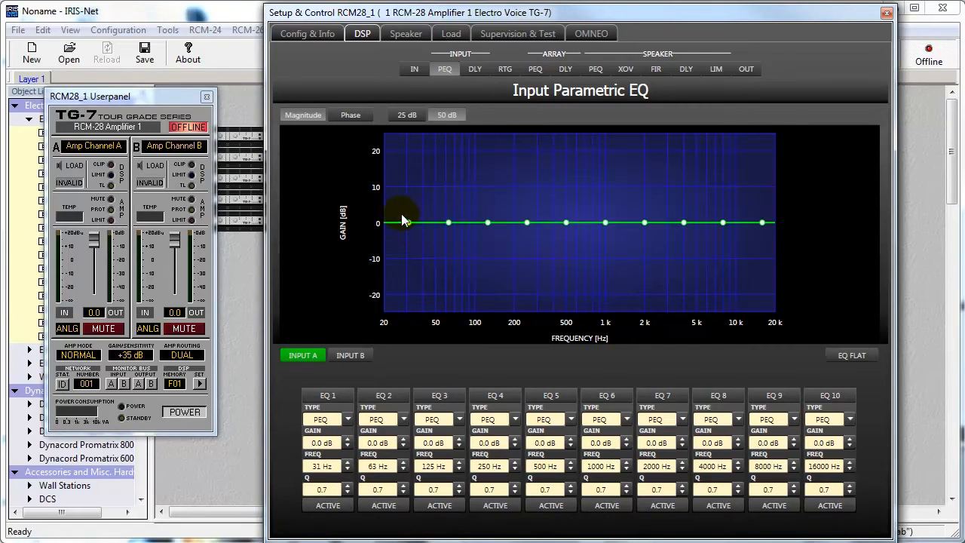
Step: Start a speaker setting import for channel B from the flow diagram and browse to the IRIS-Net V2.9.0 Speaker Settings folder
left_click(421, 66)
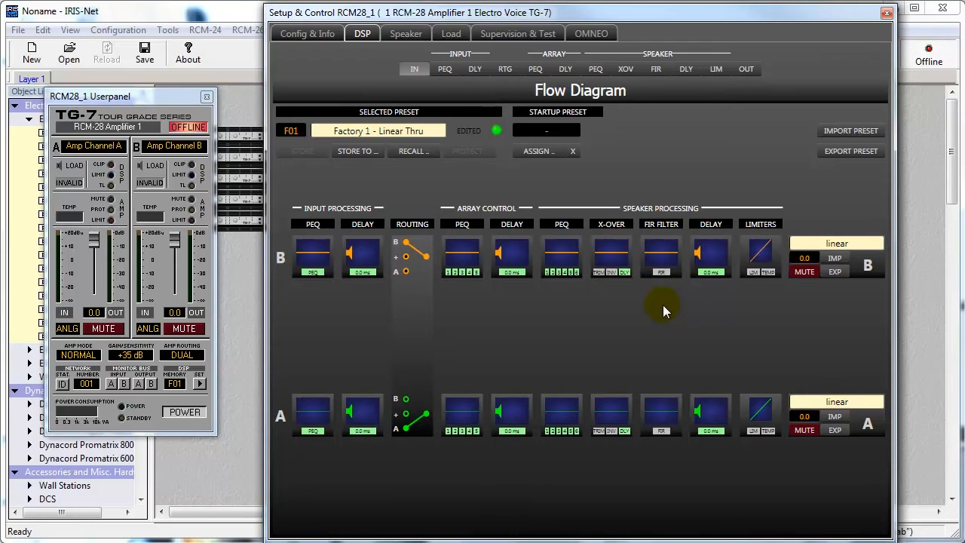
left_click(835, 258)
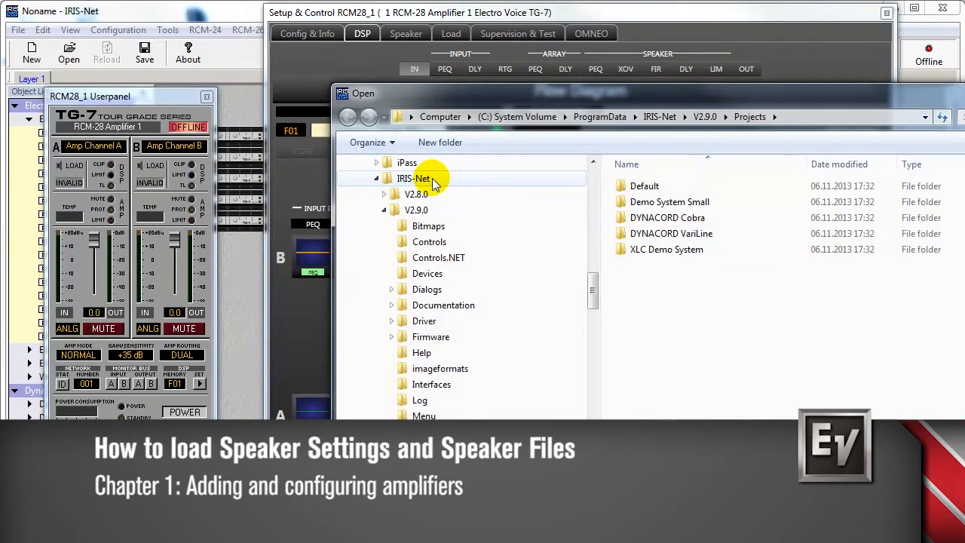
left_click(416, 213)
scroll(400, 339, "down", 4)
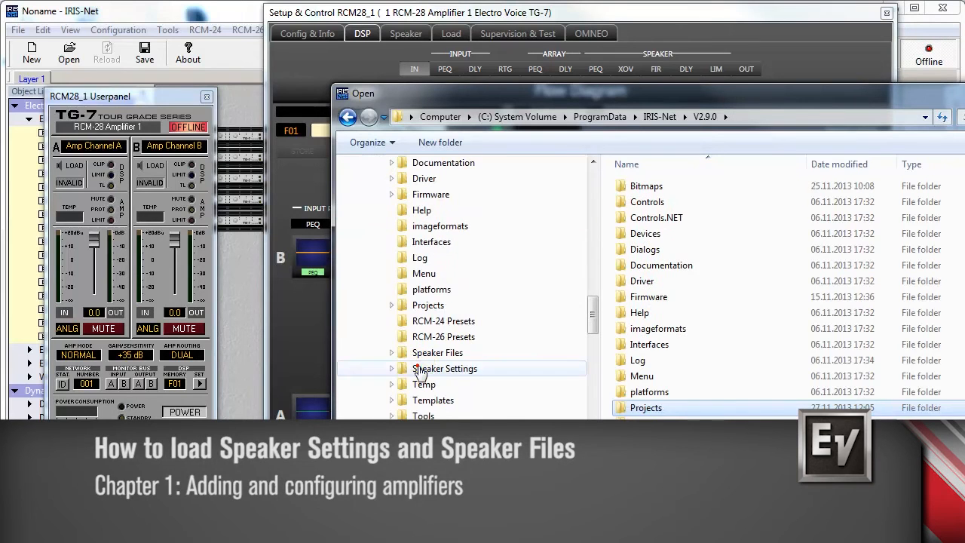
left_click(398, 368)
scroll(407, 362, "down", 3)
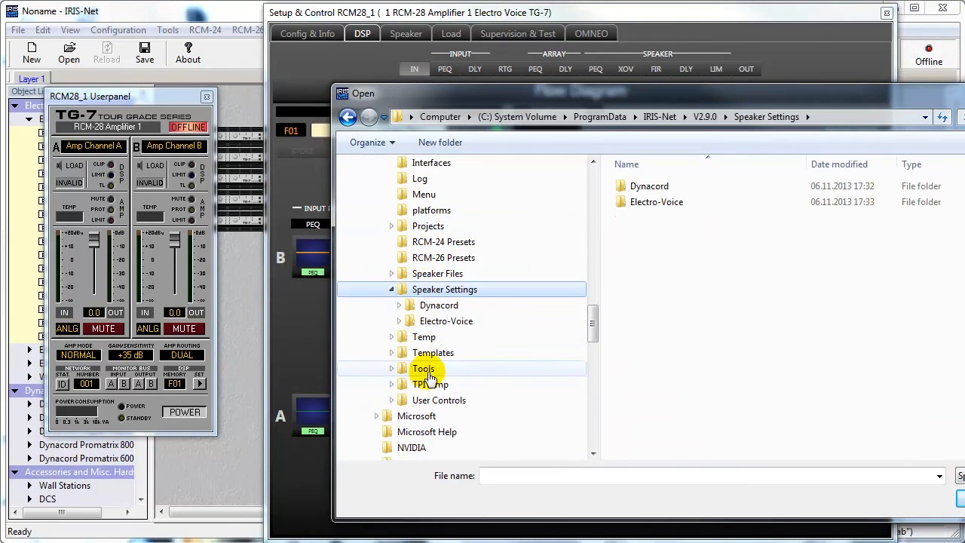
Step: Load XLC127DVX HF (80) FIR_Drive v2.1M.sps from Electro-Voice, FIR-Drive, XLC Series, XLC Music Setting, With Subs (80Hz) into channel B
left_click(397, 321)
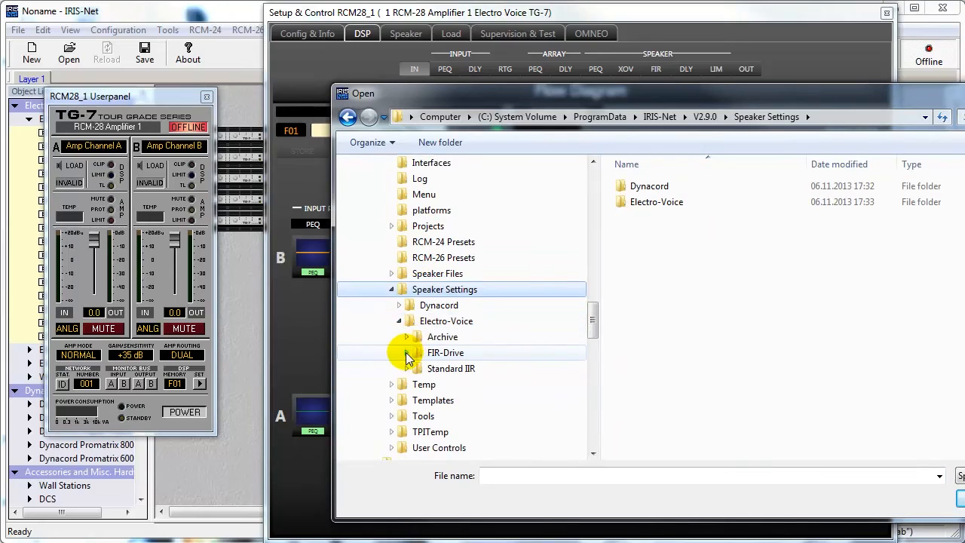
left_click(406, 352)
left_click(414, 352)
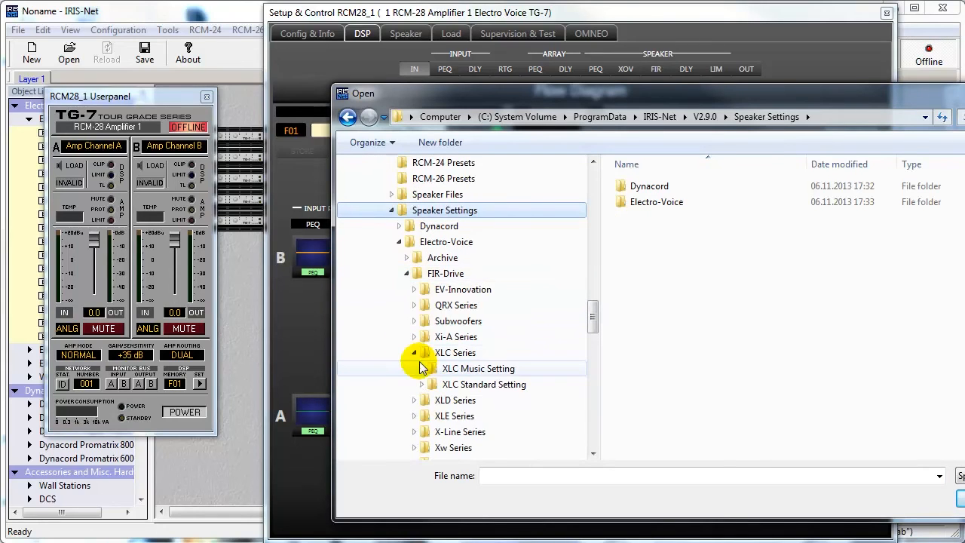
left_click(422, 368)
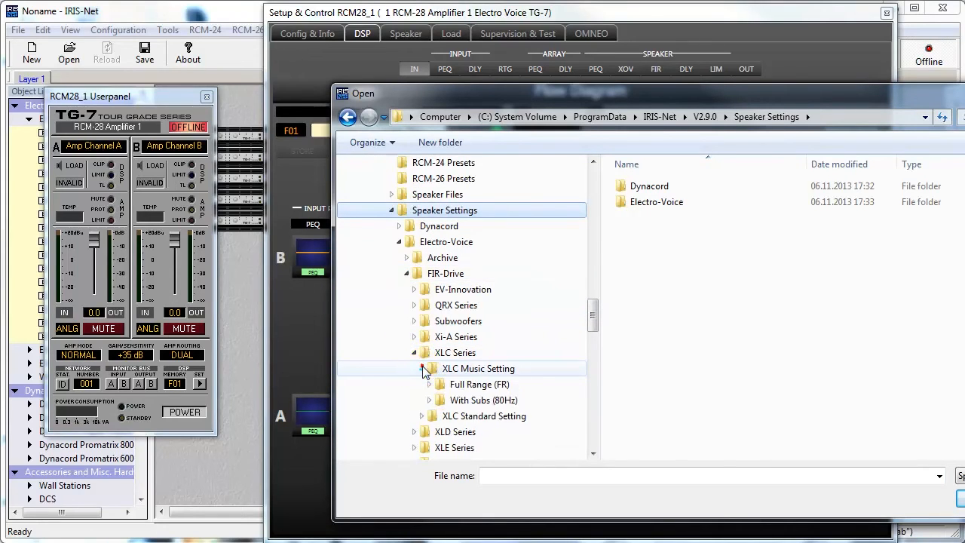
left_click(433, 400)
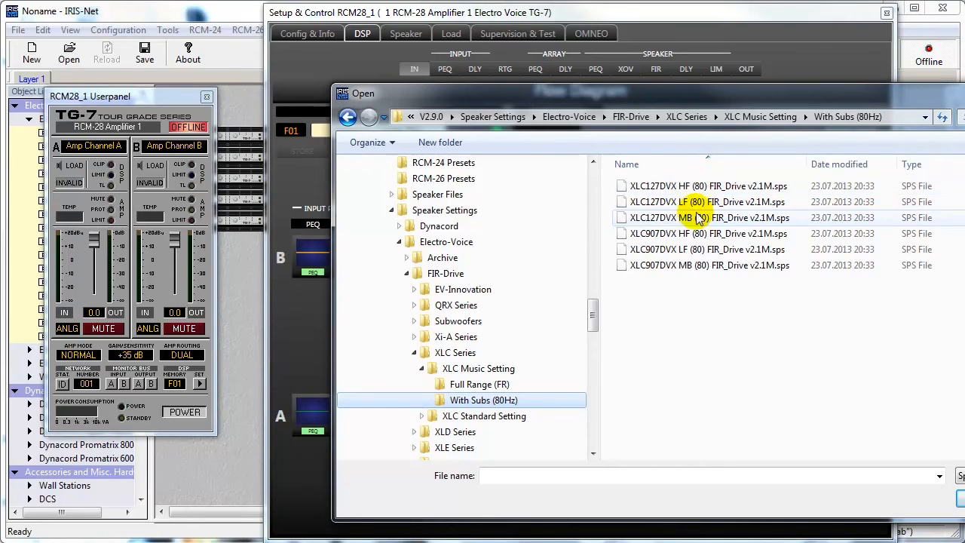
left_click(663, 186)
left_click(957, 499)
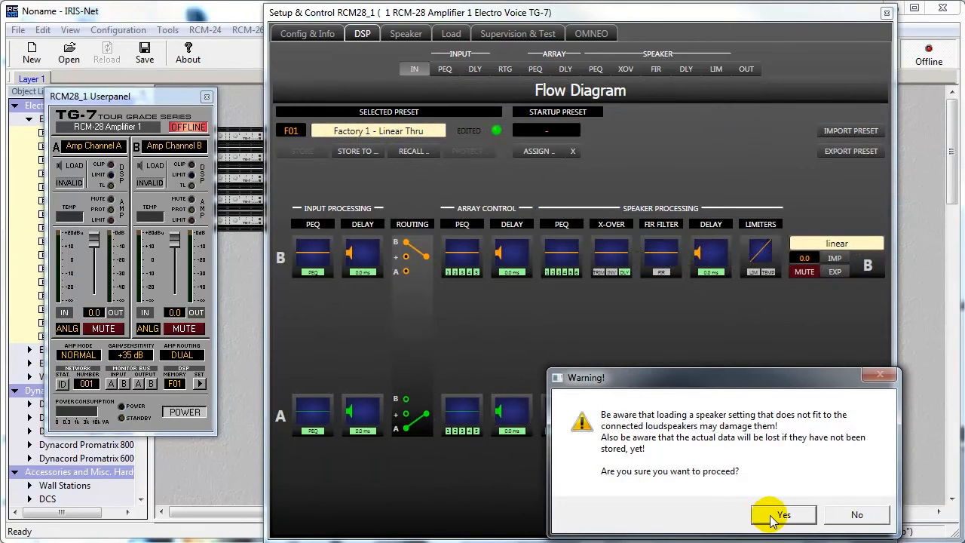
left_click(777, 516)
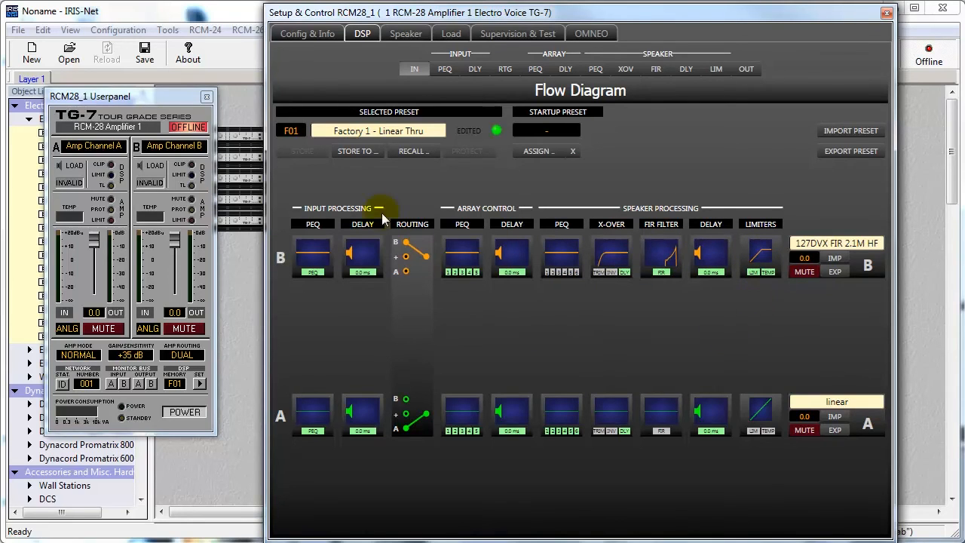
Step: Look through the user preset slots available for storing, including 11 - 20 and 21 - 30, without storing a preset
left_click(368, 150)
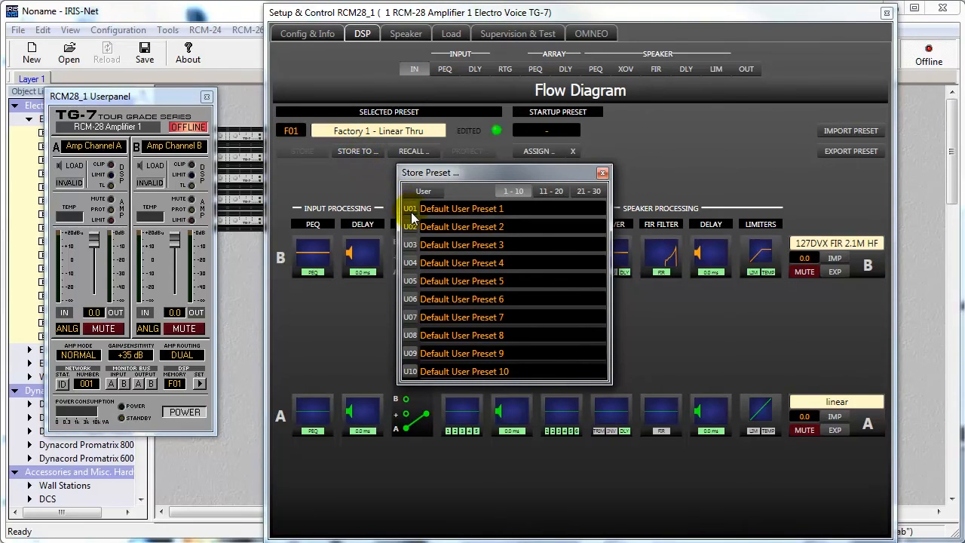
left_click(549, 191)
left_click(590, 191)
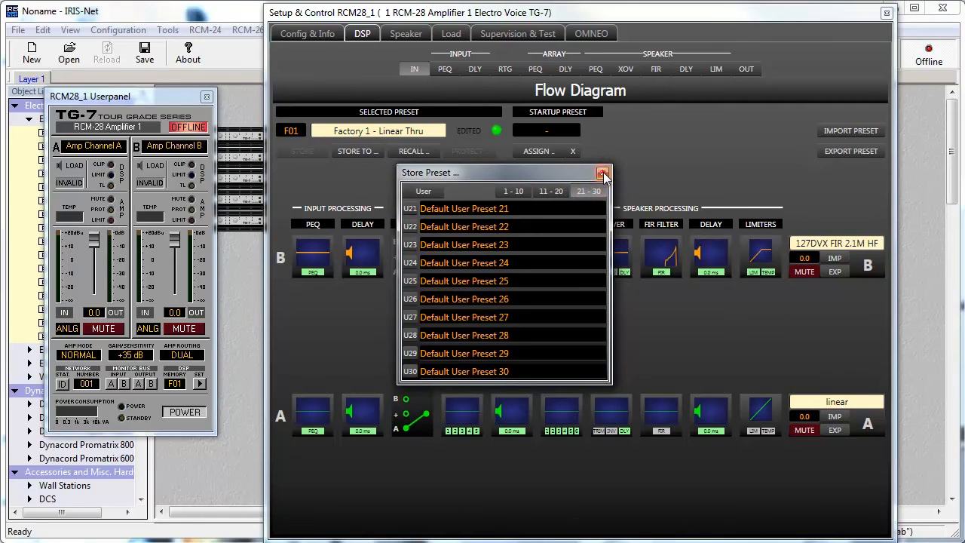
left_click(604, 175)
Step: Load the Dynacord Alpha-X1-90-3-Way speaker file C_6X190MID for Output A, and clear it again
left_click(412, 38)
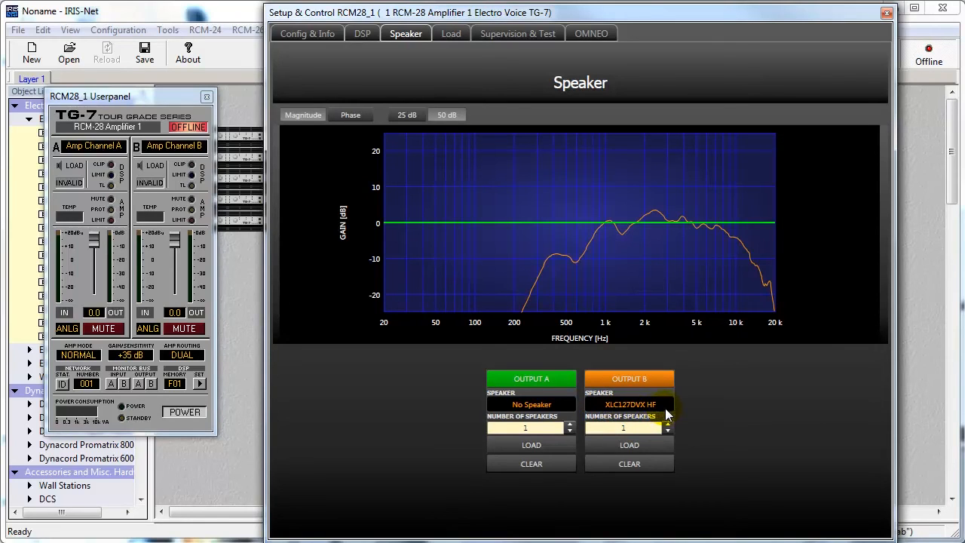
left_click(532, 445)
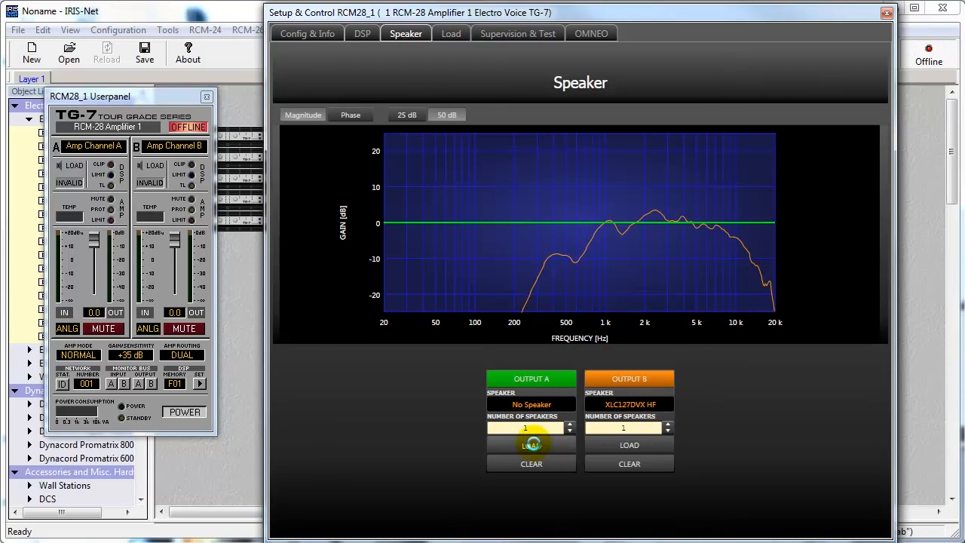
left_click(574, 111)
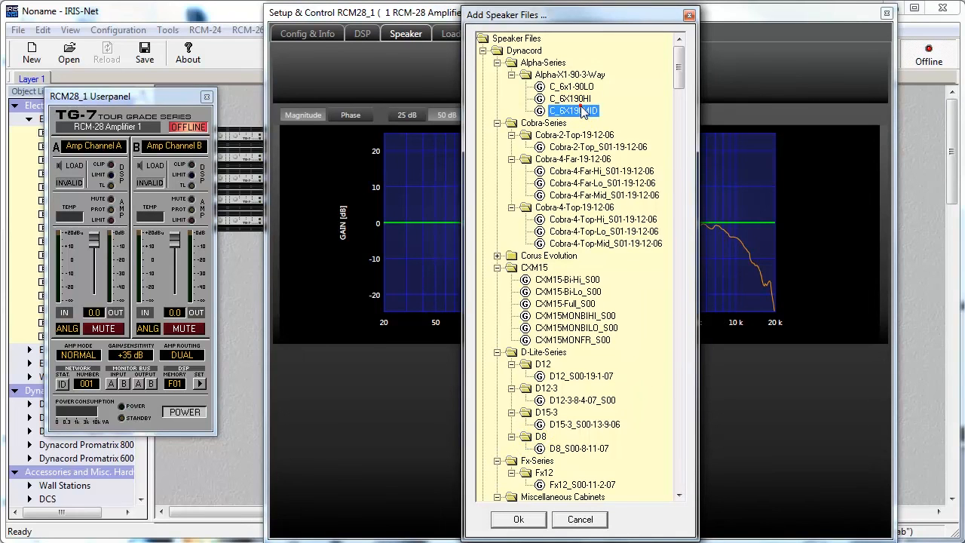
left_click(516, 519)
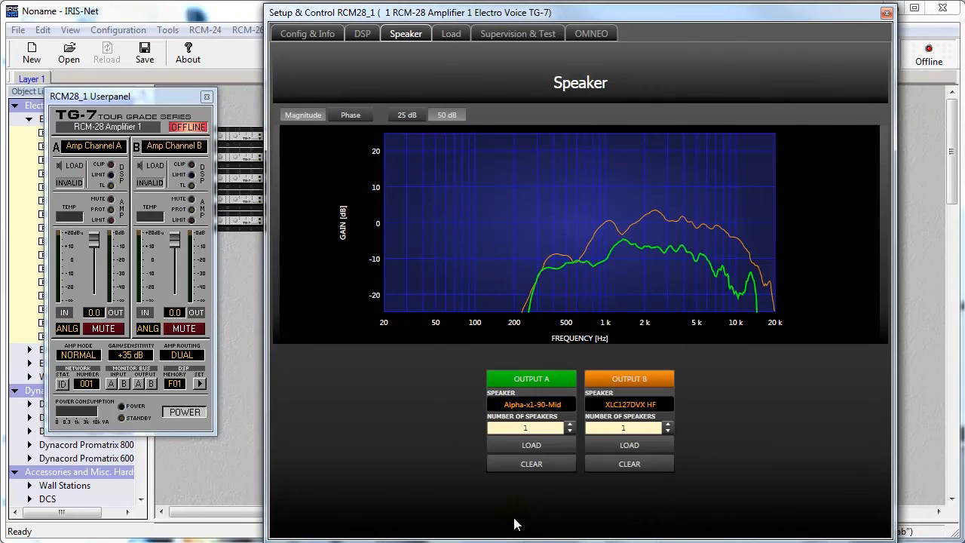
left_click(535, 463)
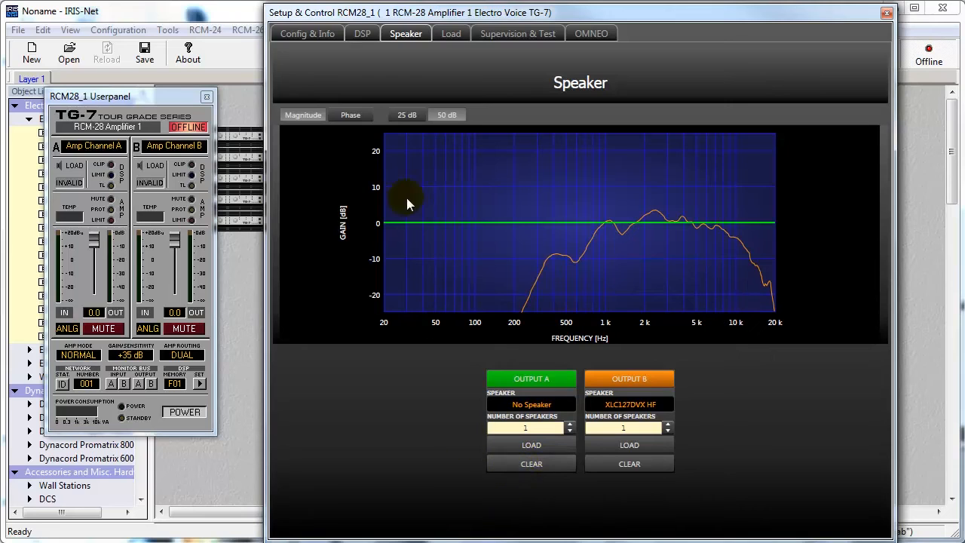
Step: View the Output B FIR filter response in the DSP section with the speaker response included
left_click(364, 38)
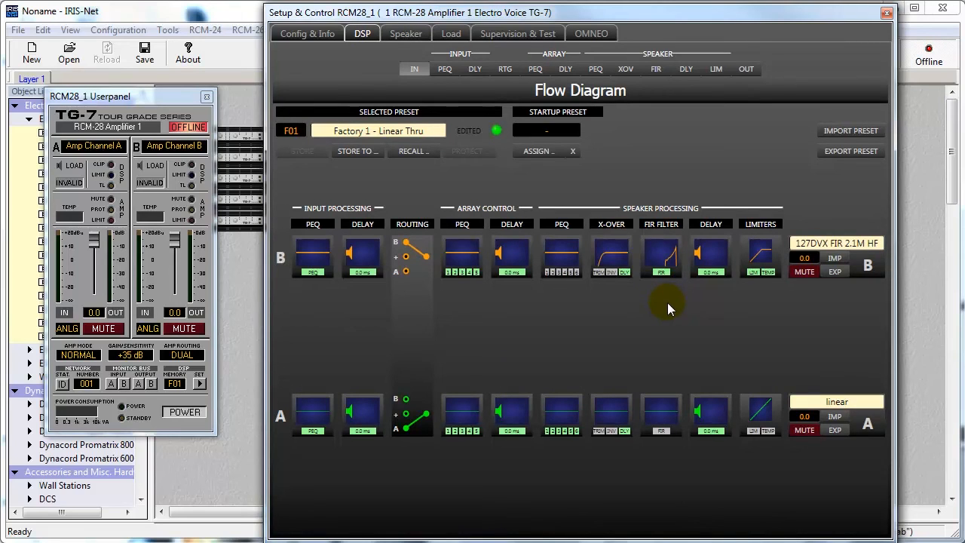
left_click(662, 257)
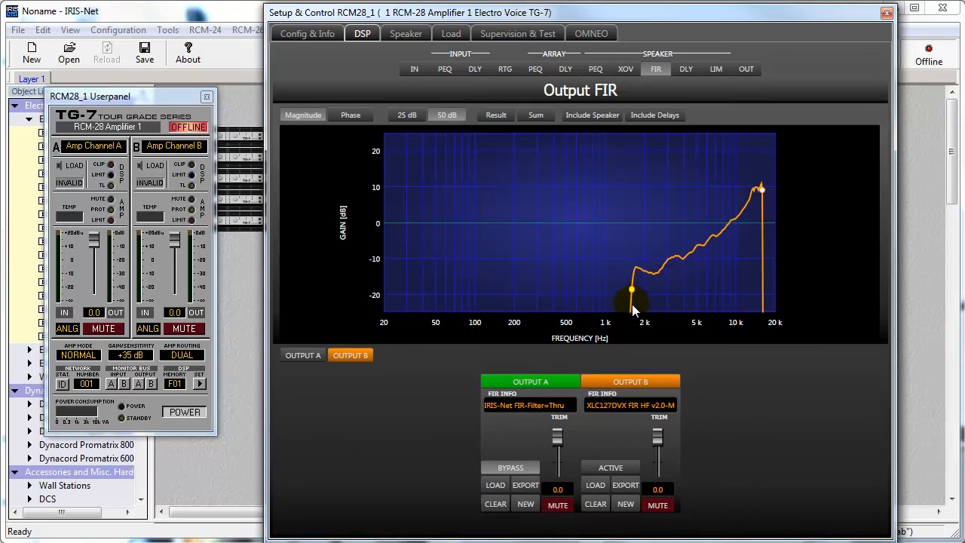
left_click(596, 116)
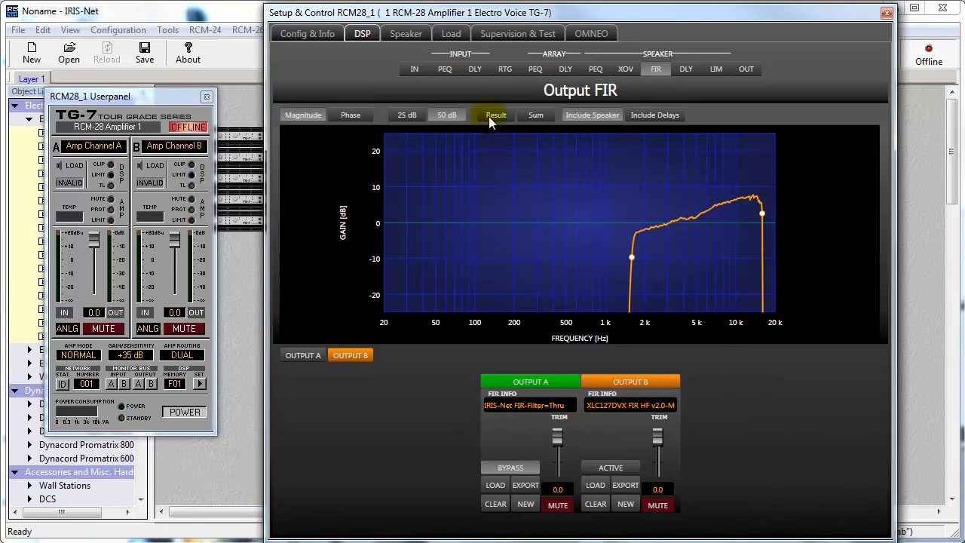
Step: Recall the factory preset Factory 1 - Linear Thru from the flow diagram, accepting the loss of unstored data
left_click(416, 70)
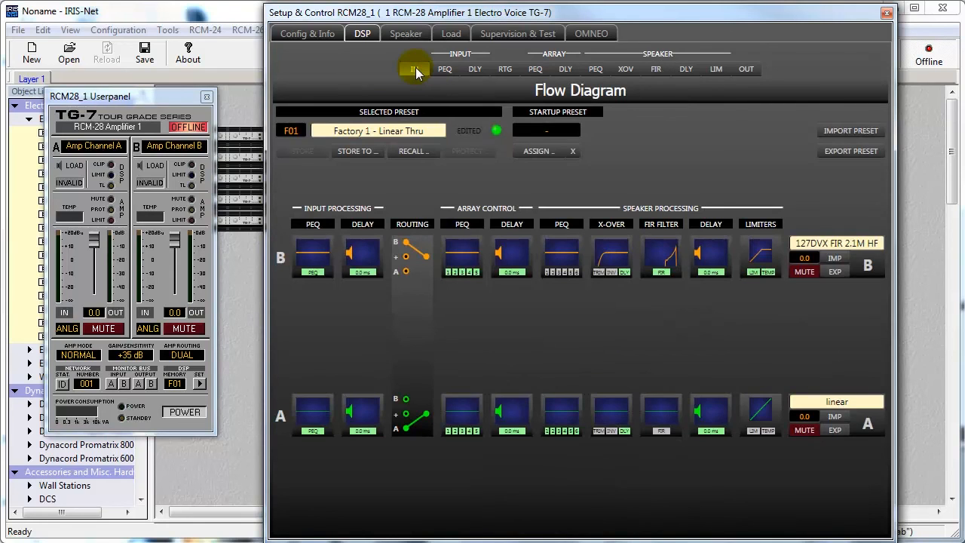
left_click(410, 151)
double_click(455, 205)
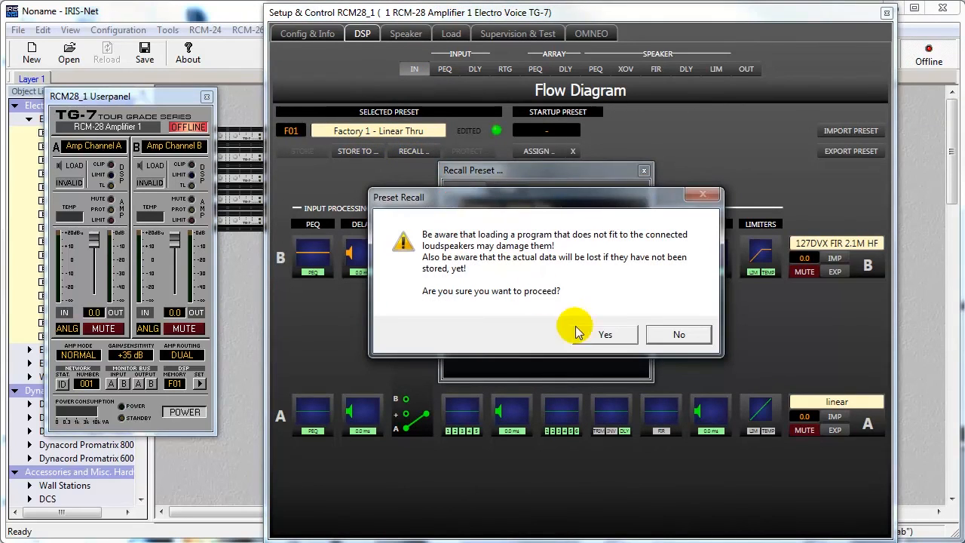
left_click(584, 330)
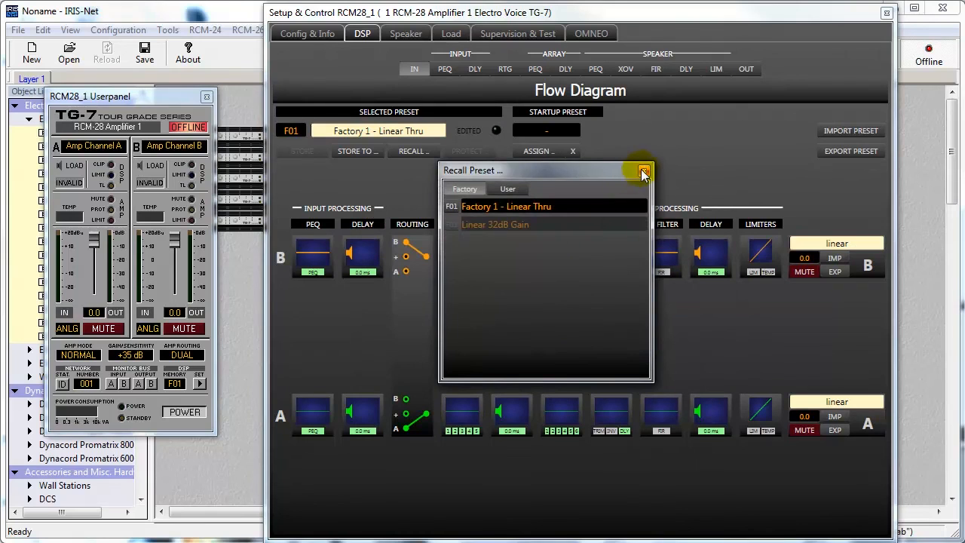
left_click(644, 174)
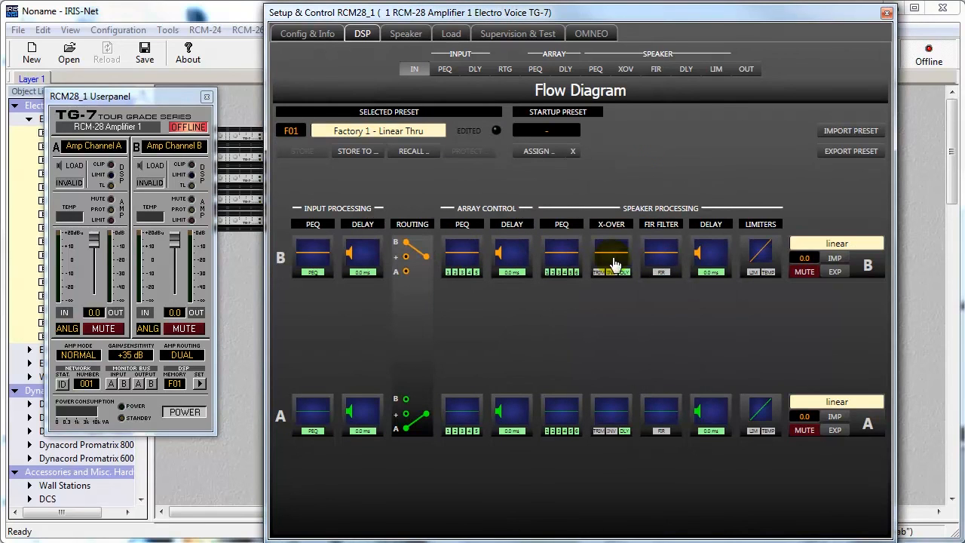
Step: Close the amplifier's setup and user panel windows and save the project as XLC 4-way System TP01.ds in the Projects folder
left_click(887, 13)
left_click(206, 97)
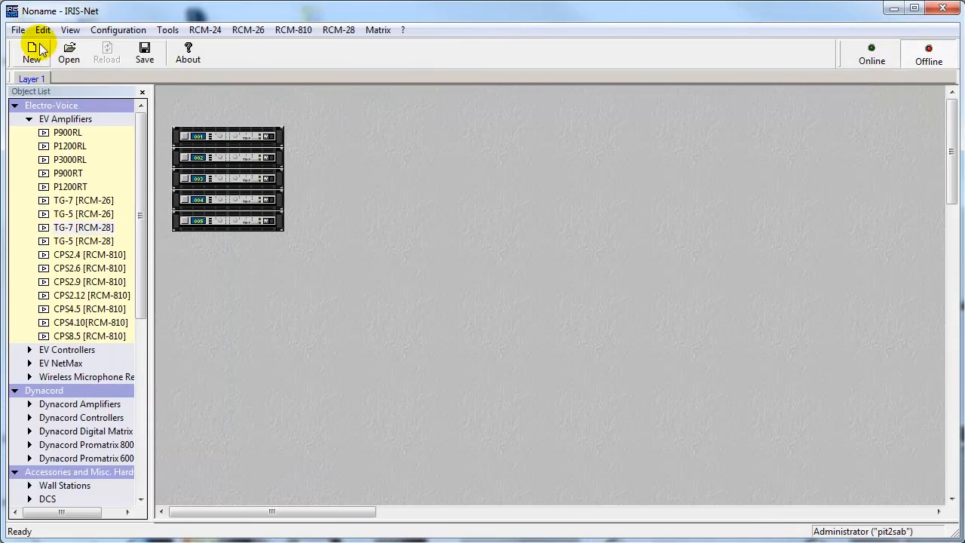
left_click(18, 31)
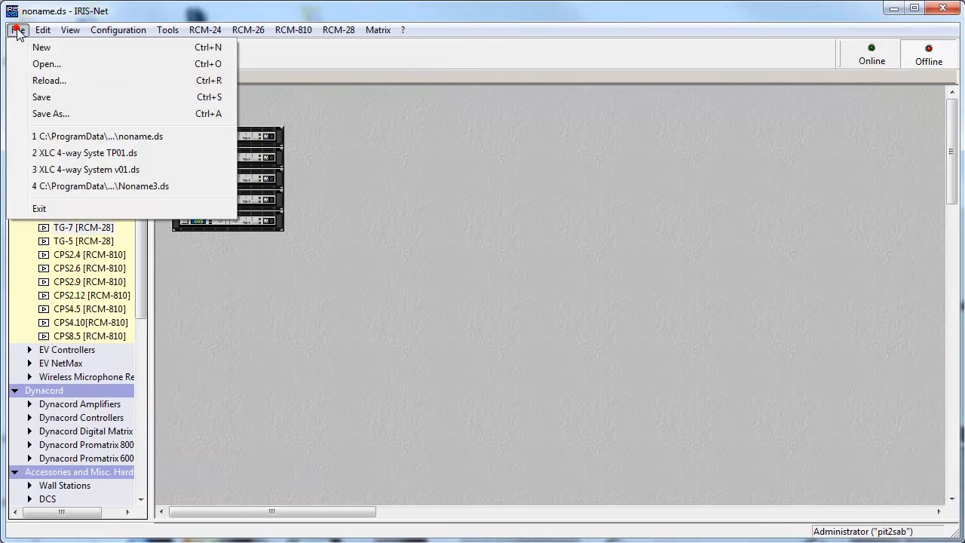
left_click(50, 113)
left_click(369, 442)
key("BackSpace")
key("BackSpace")
key("BackSpace")
key("BackSpace")
key("BackSpace")
key("BackSpace")
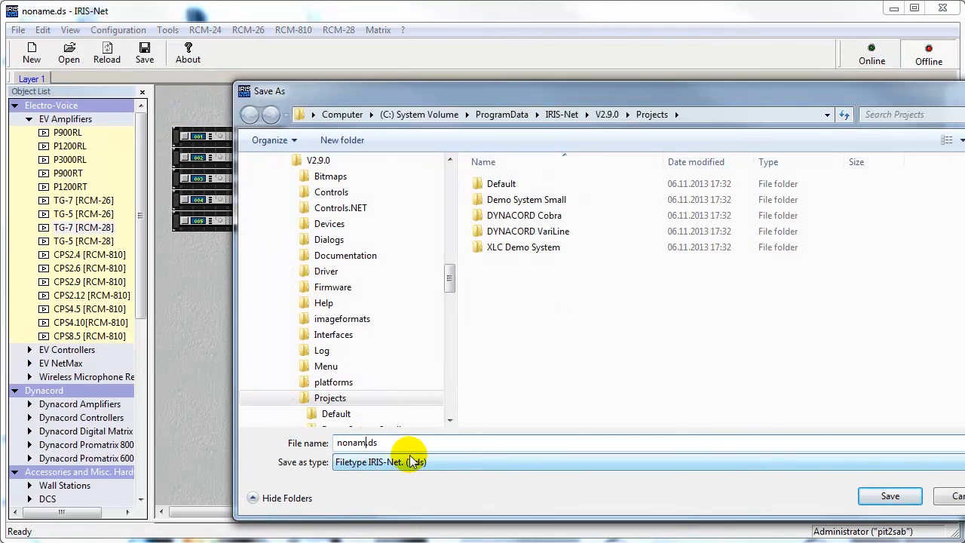
type("XLC 4-w")
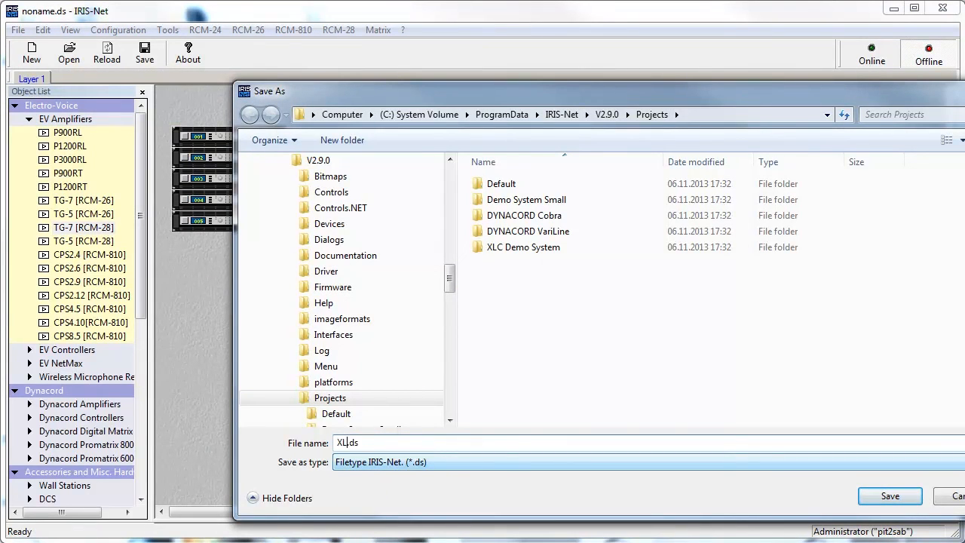
type("ay System TP01")
left_click(886, 495)
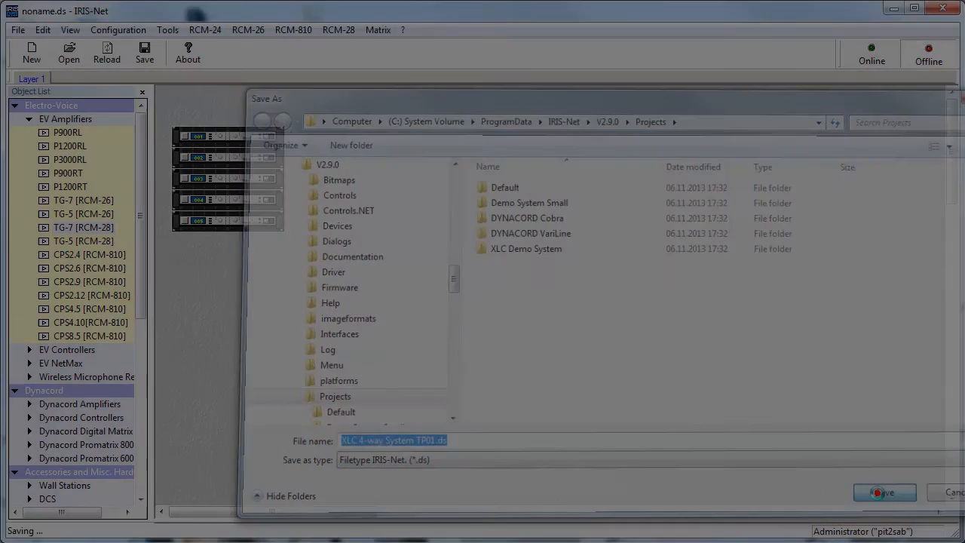